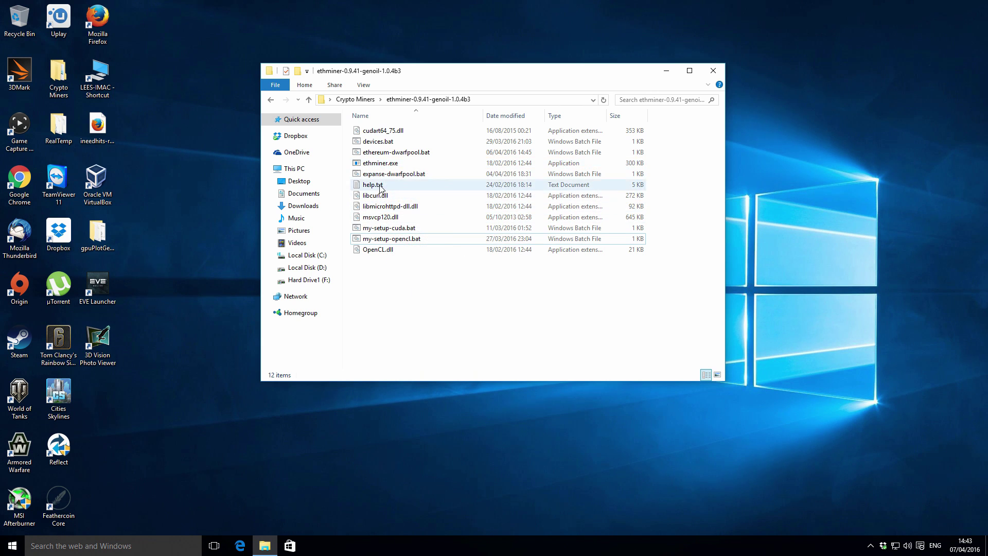
left_click(382, 186)
left_click(417, 289)
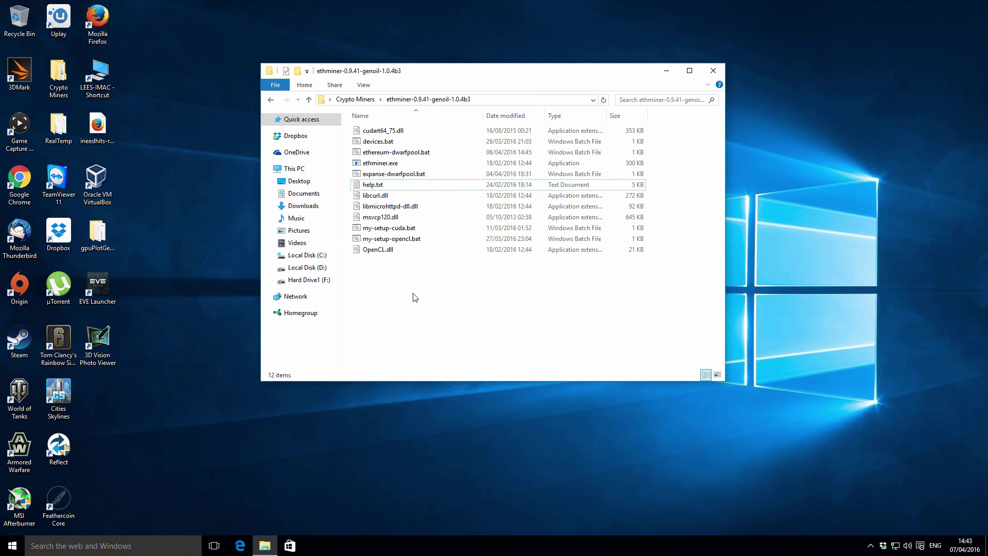
left_click(399, 146)
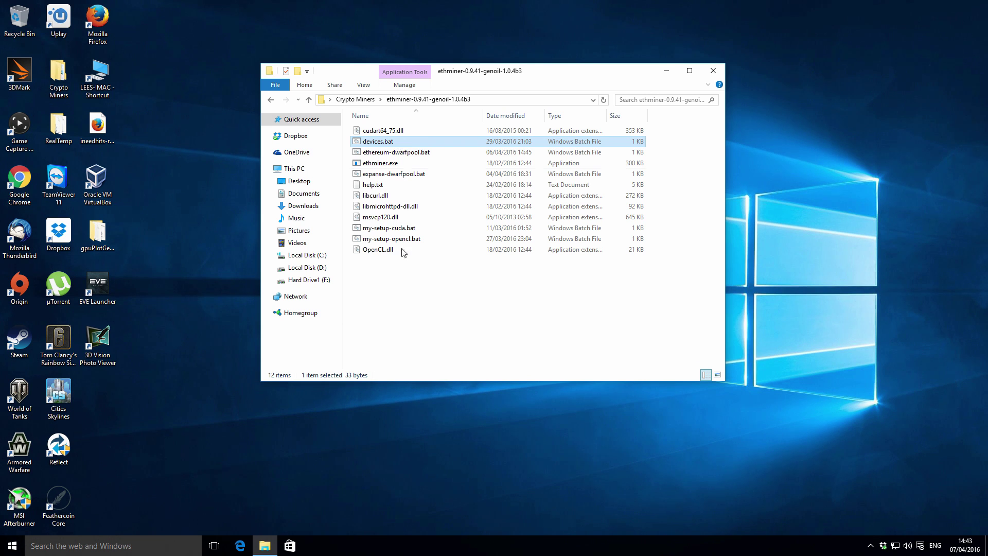
left_click(401, 283)
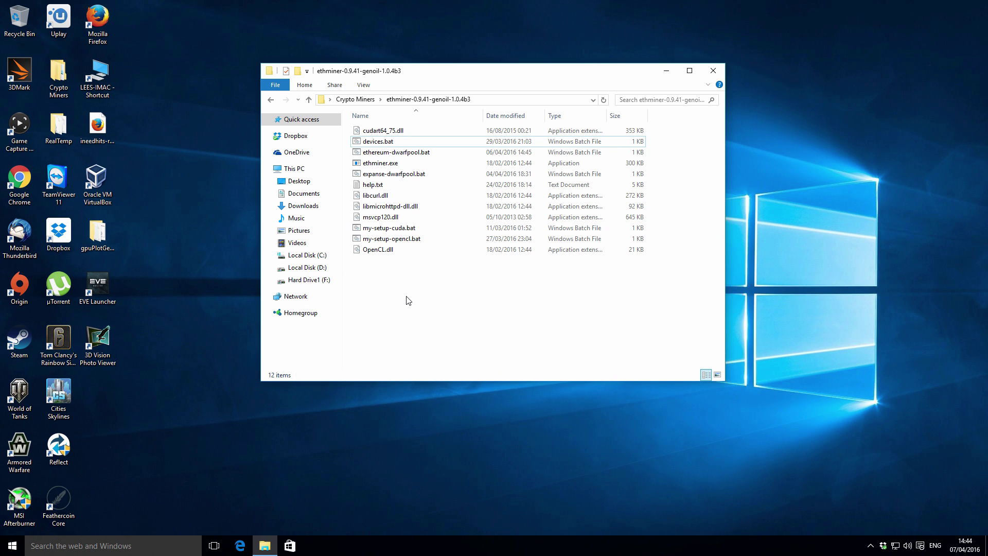
Step: Open devices.bat from the ethminer folder for editing and move its window clear of the file list
left_click(385, 143)
right_click(399, 146)
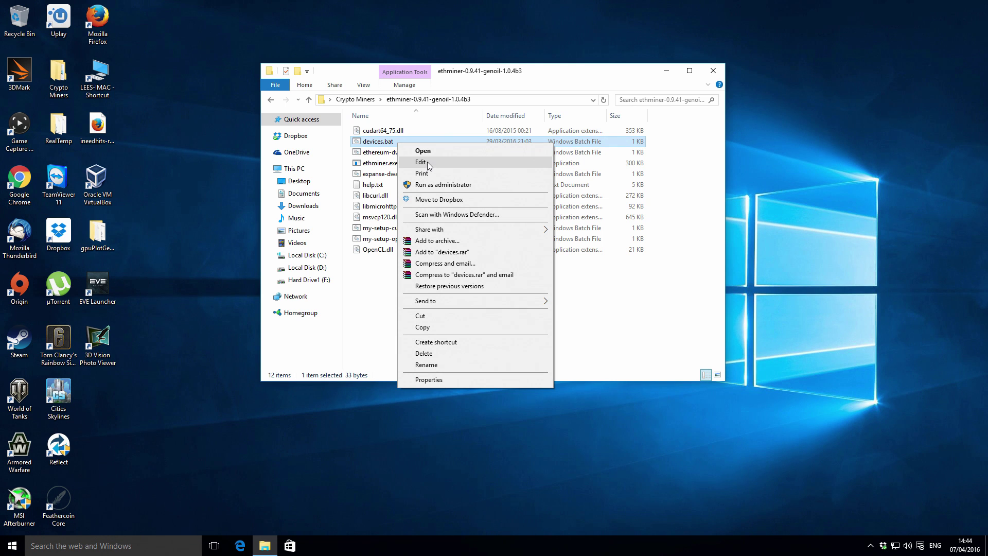
left_click(426, 162)
left_click_drag(465, 264, 698, 214)
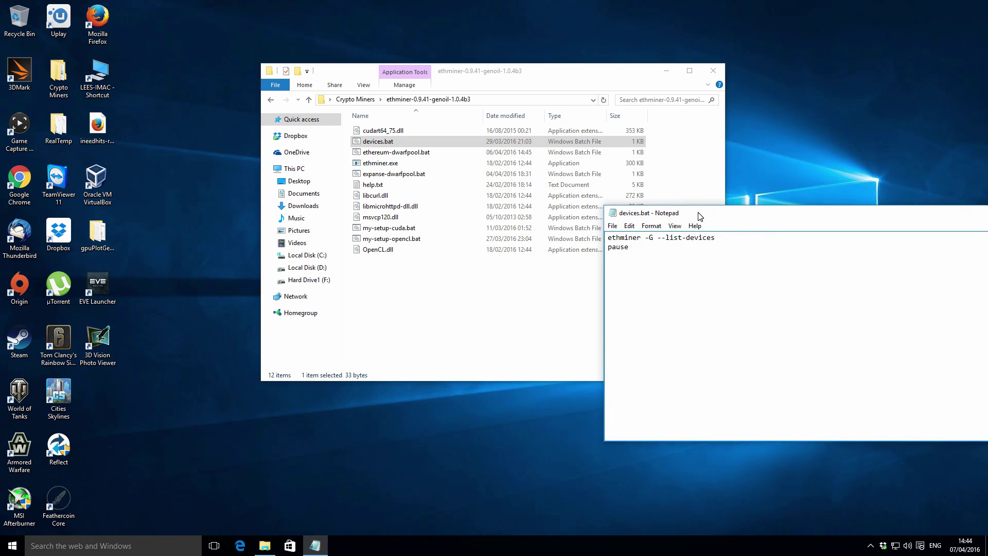
Step: Create a new text document with its default name in the ethminer folder and open it for editing
left_click(411, 307)
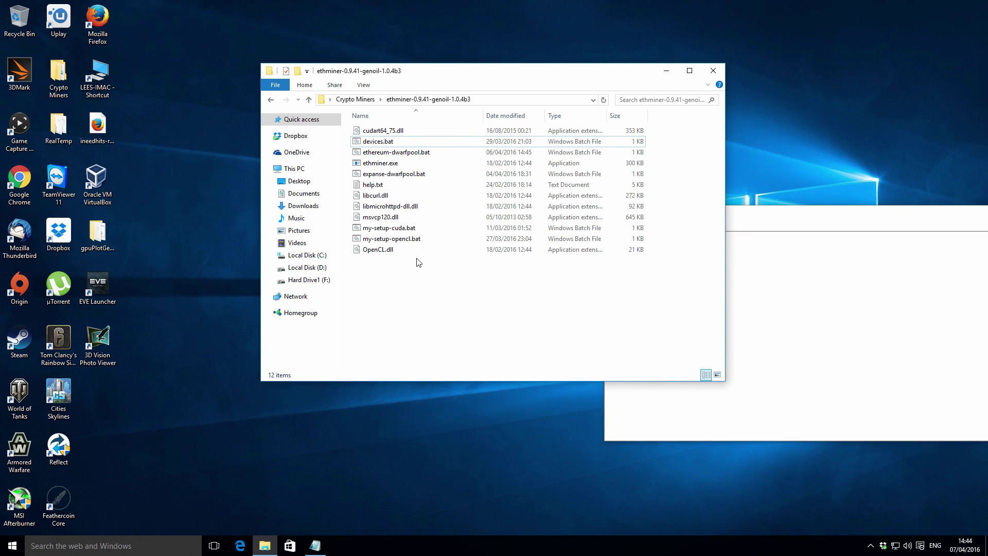
right_click(379, 298)
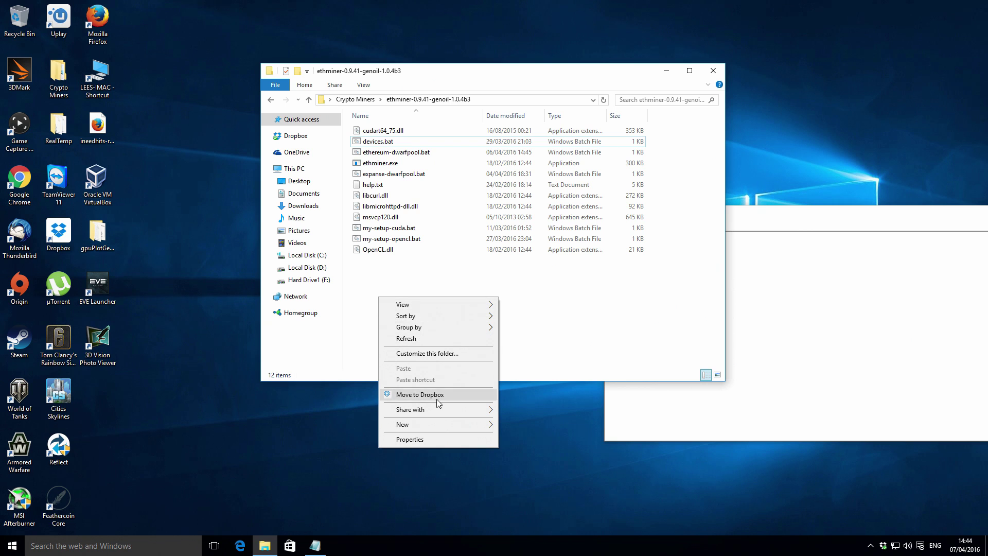
mouse_move(457, 425)
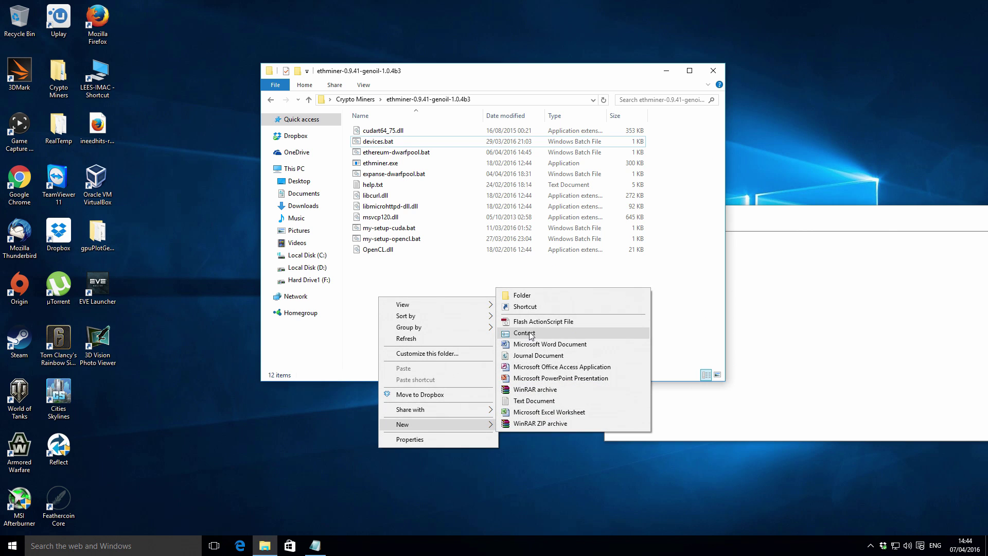
left_click(538, 402)
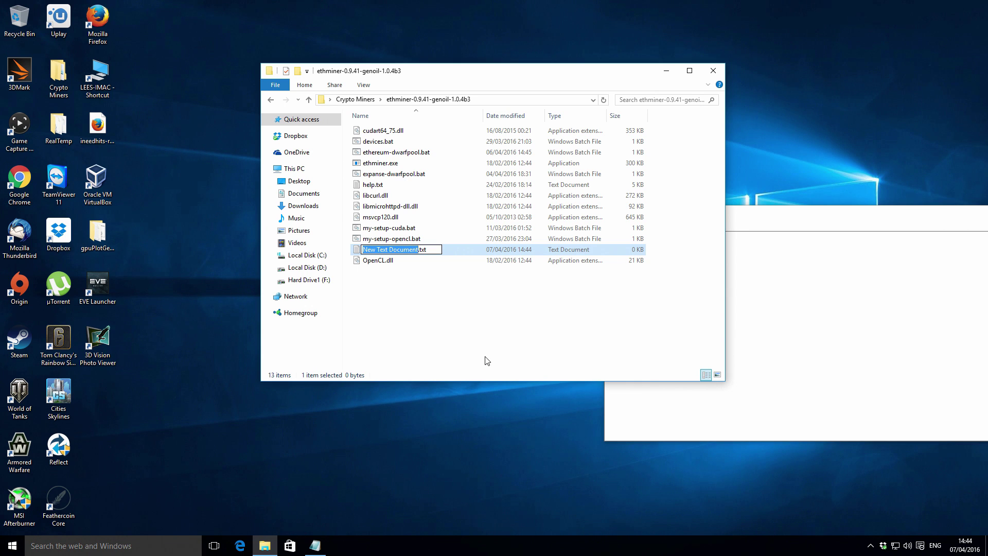
left_click(446, 316)
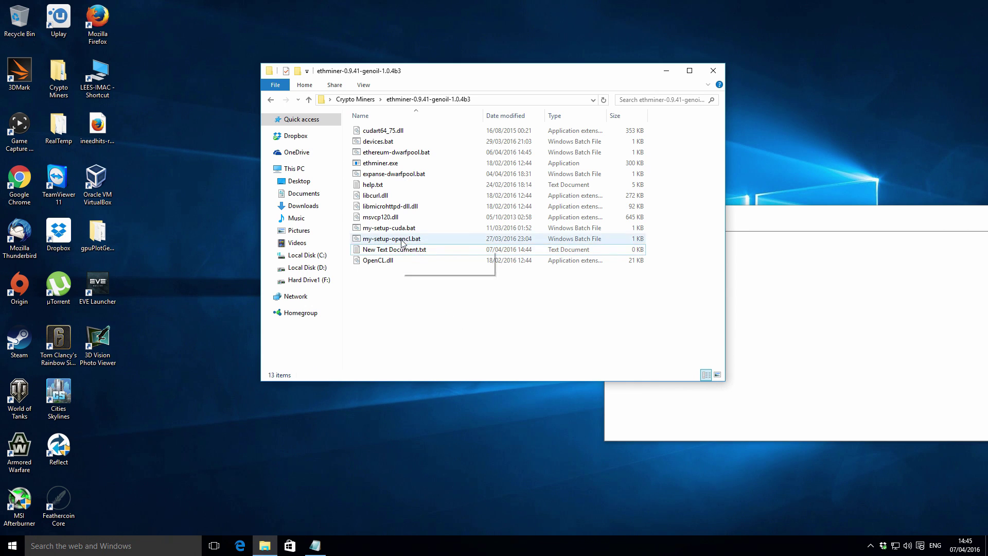
left_click(396, 251)
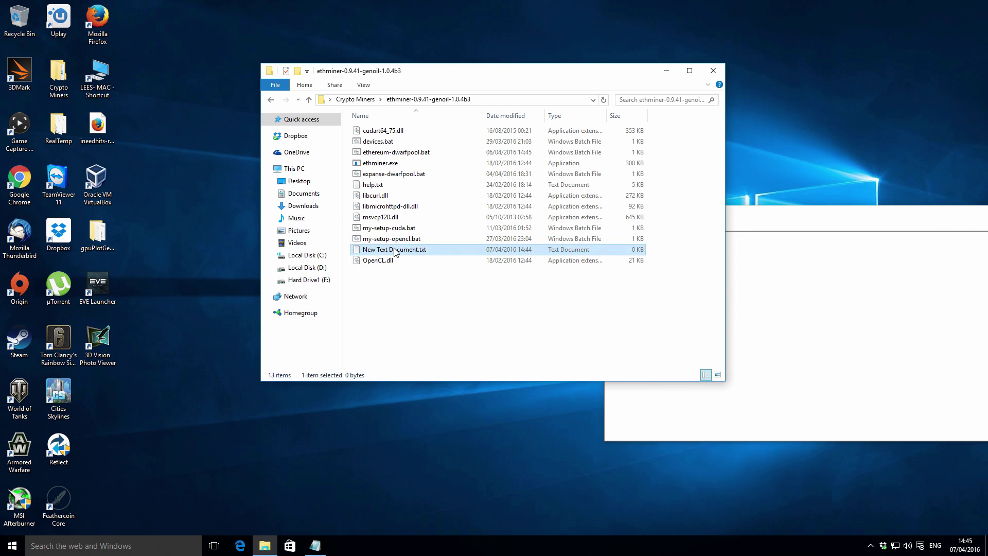
left_click(401, 301)
double_click(399, 250)
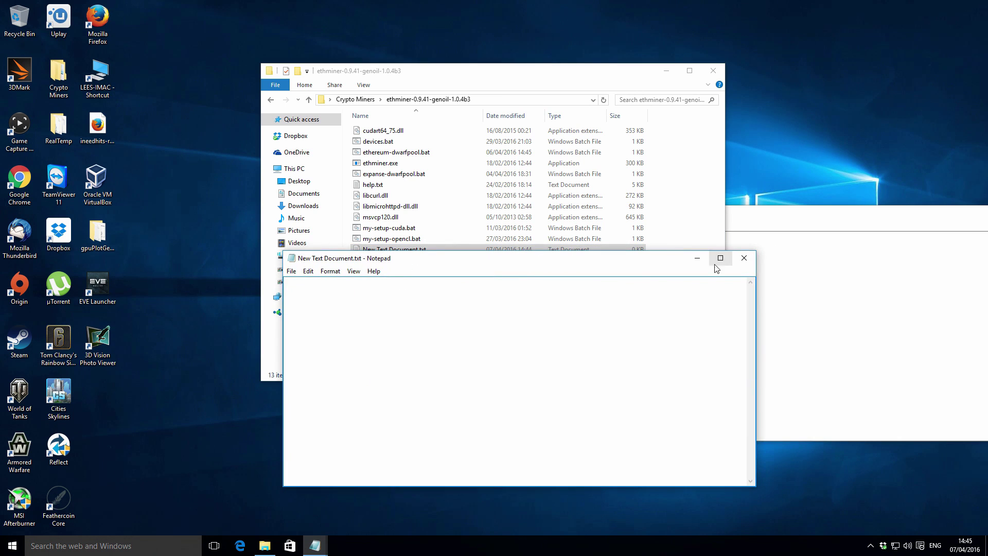
left_click_drag(437, 263, 428, 265)
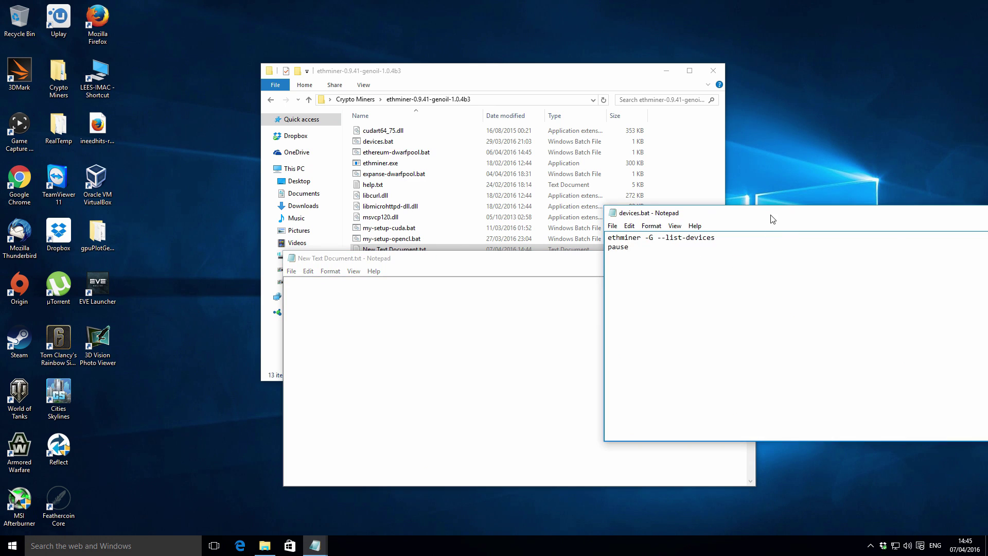
Step: Copy the entire contents of devices.bat into the empty New Text Document.txt
left_click_drag(770, 215, 730, 151)
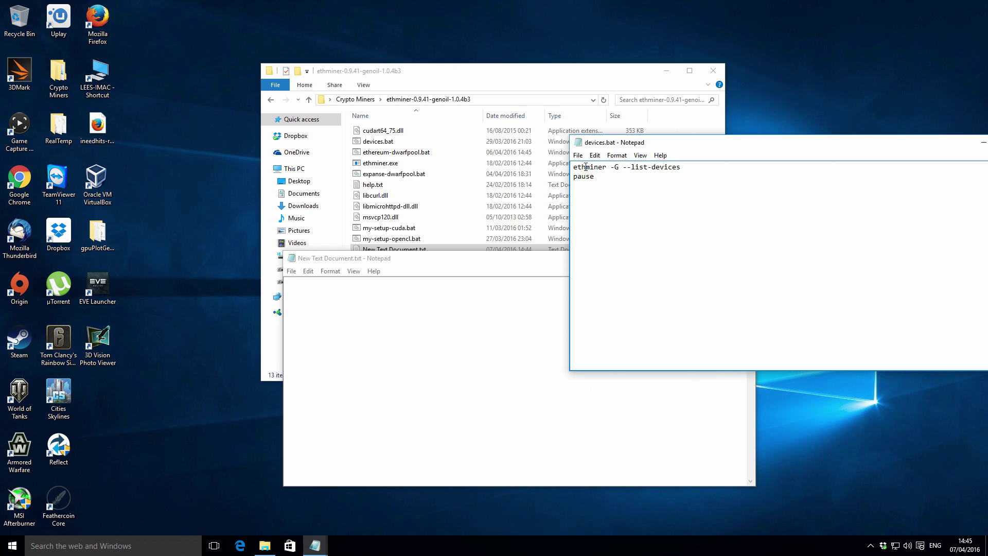
key("ctrl+a")
key("ctrl+c")
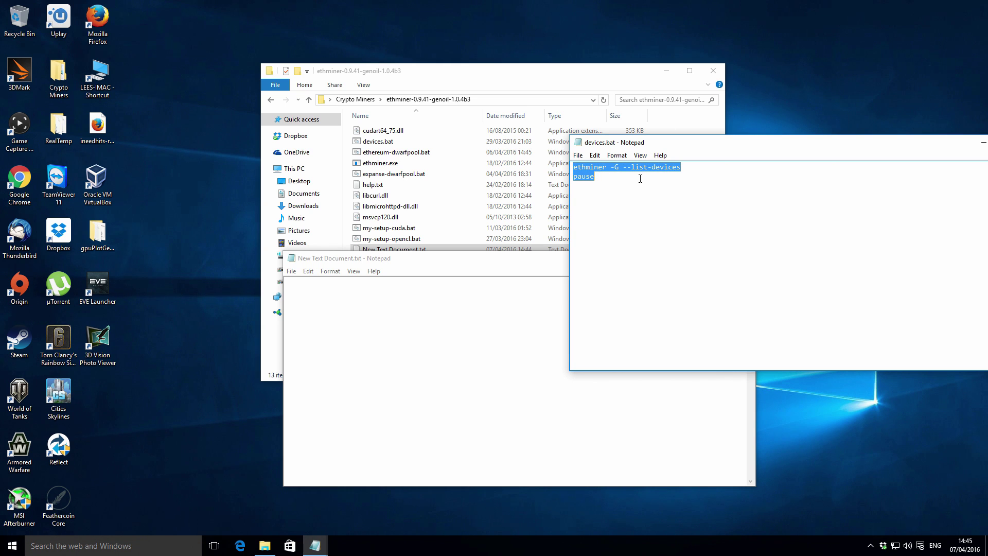
left_click(439, 278)
key("ctrl+v")
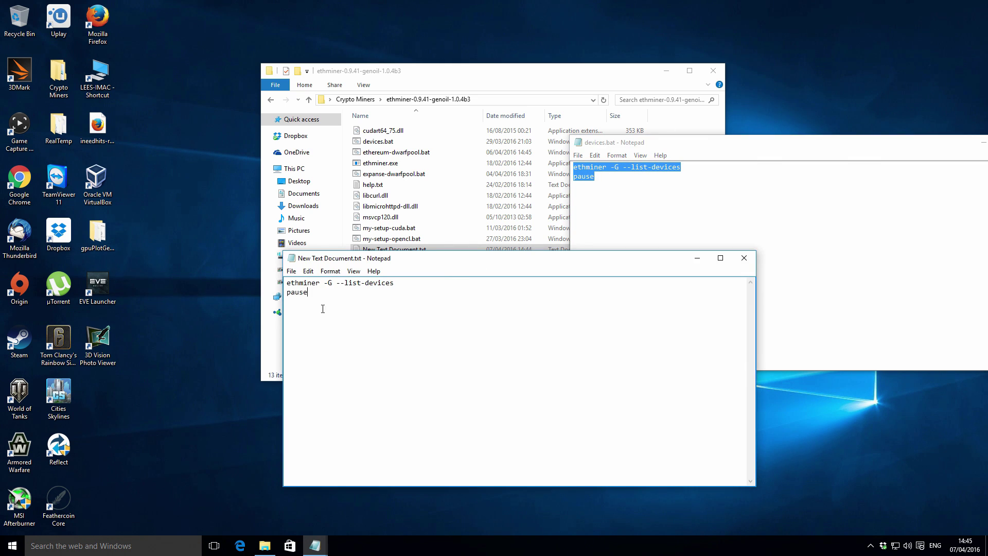
Step: Examine the parts of the "ethminer -G --list-devices" command and the pause line in the new text document
left_click_drag(287, 283, 319, 283)
left_click(324, 284)
left_click_drag(332, 283, 338, 284)
left_click(404, 284)
left_click_drag(288, 296, 314, 293)
left_click(412, 292)
key("Return")
key("BackSpace")
Step: Bring the original devices.bat window fully into view and close it
left_click(752, 184)
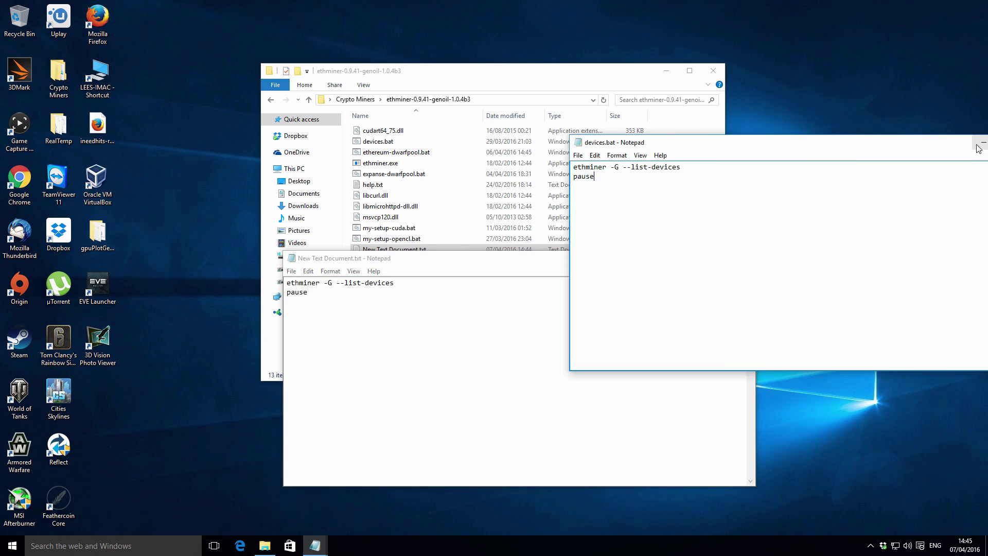
left_click_drag(940, 146, 850, 146)
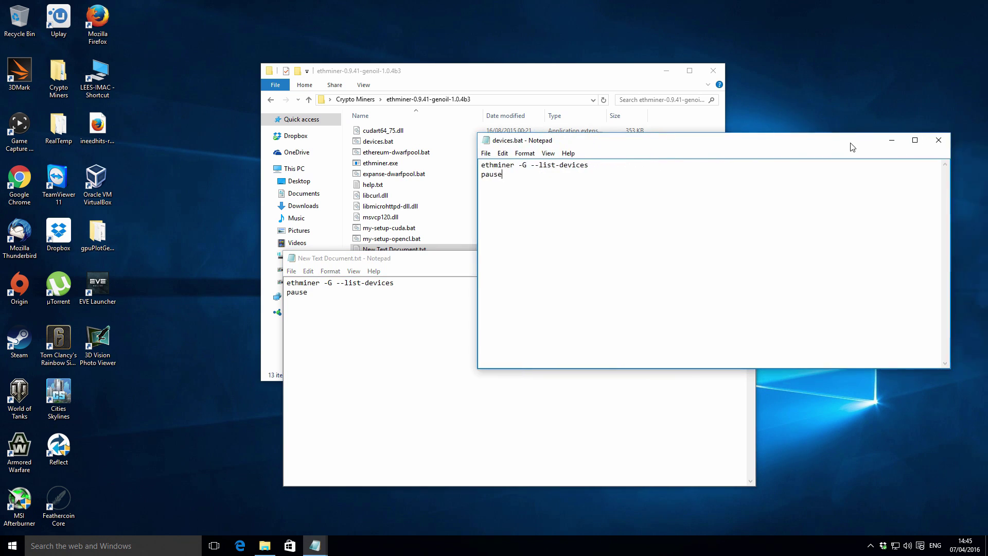
left_click(941, 144)
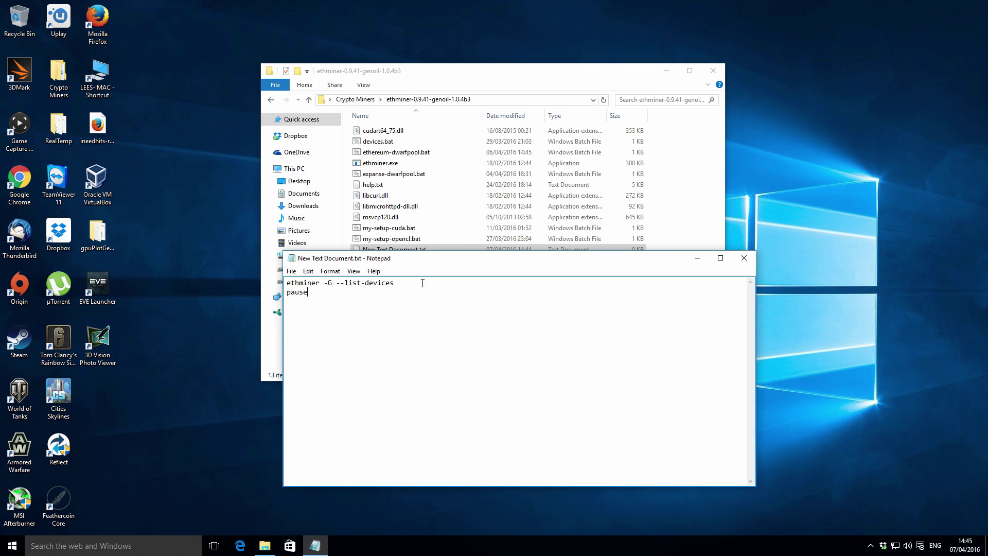
Step: Start saving the new text document under a different name, entering devices1.bat as the file name
left_click(292, 272)
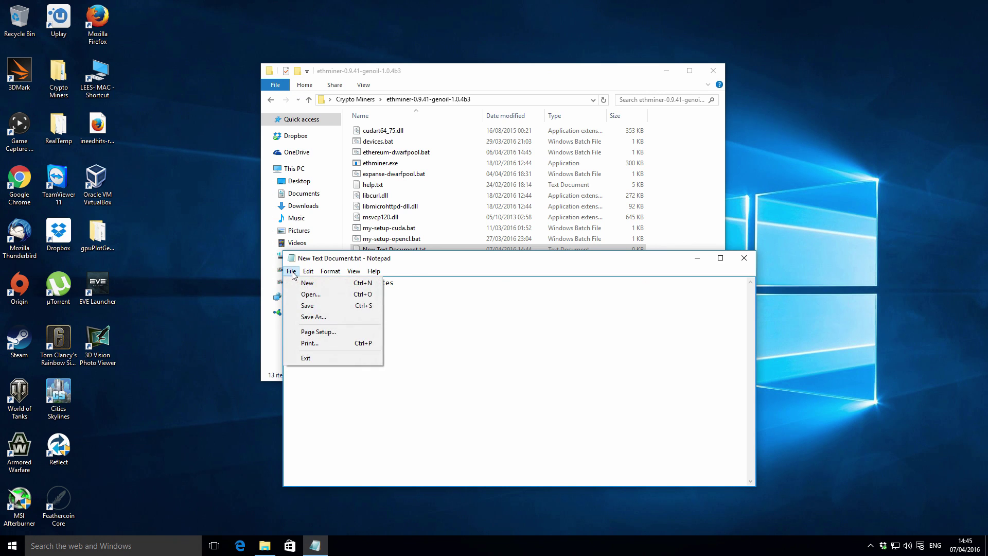
left_click(325, 318)
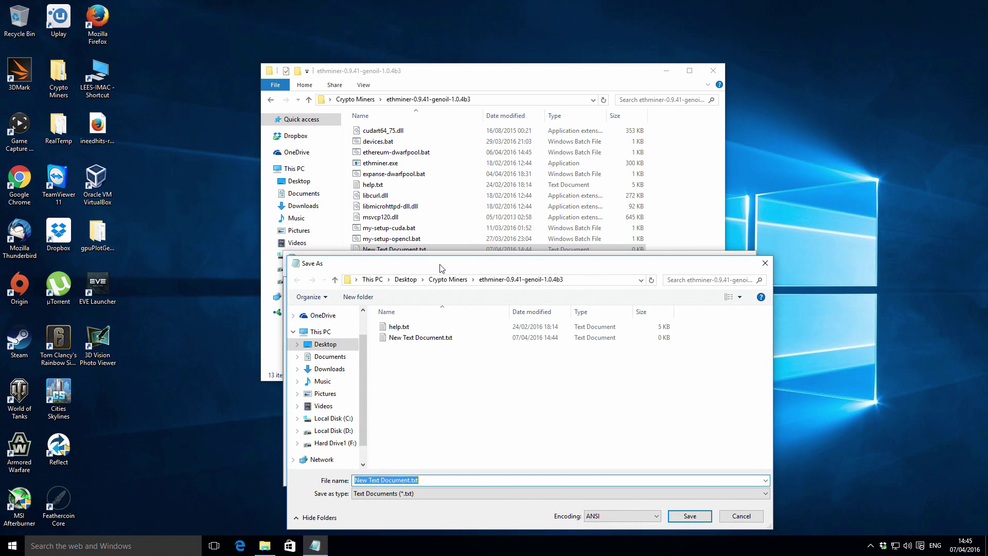
left_click(412, 480)
left_click_drag(418, 480, 341, 484)
left_click_drag(457, 265, 435, 159)
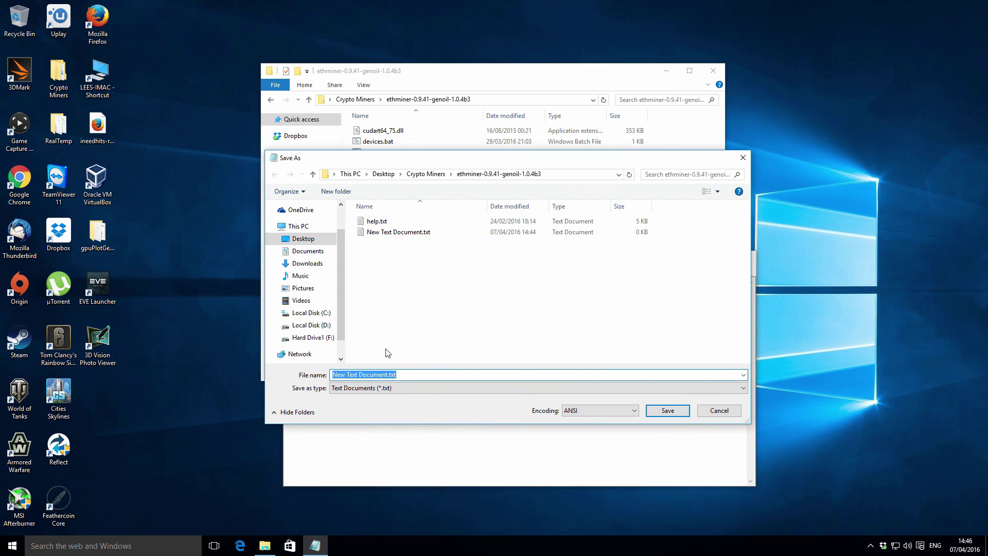
key("BackSpace")
type("devices")
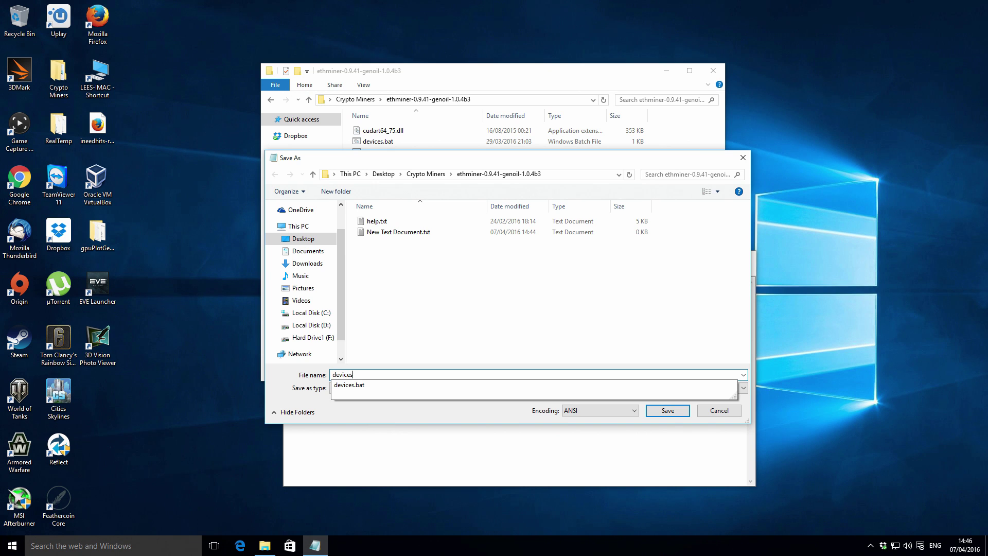
type("1")
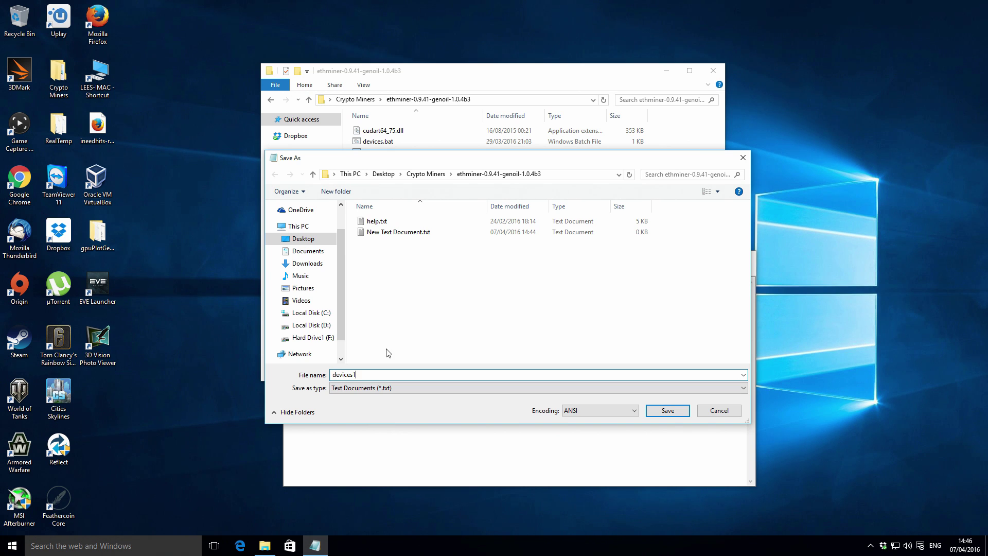
type(".bat")
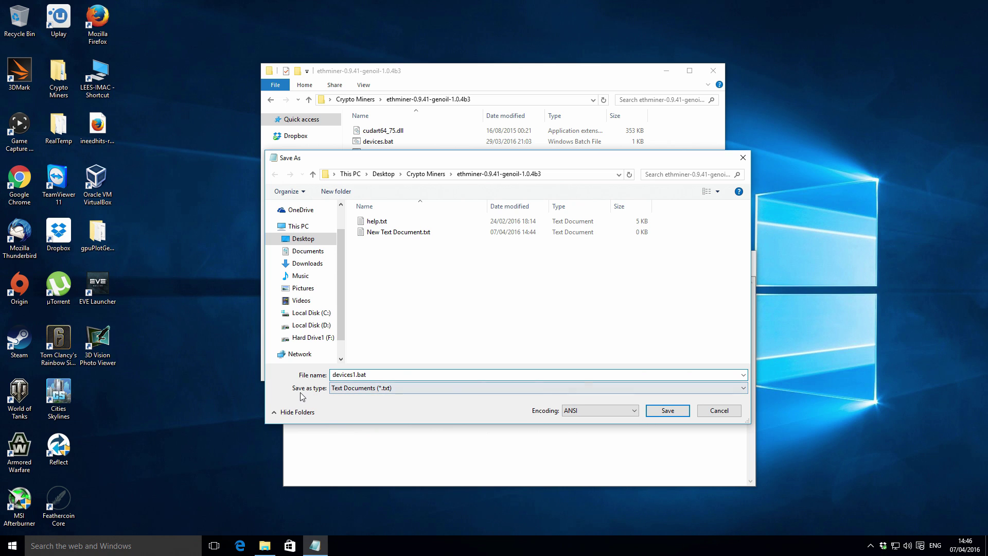
Step: Set the save type to All Files (*.*), save the batch file and close it
left_click(351, 389)
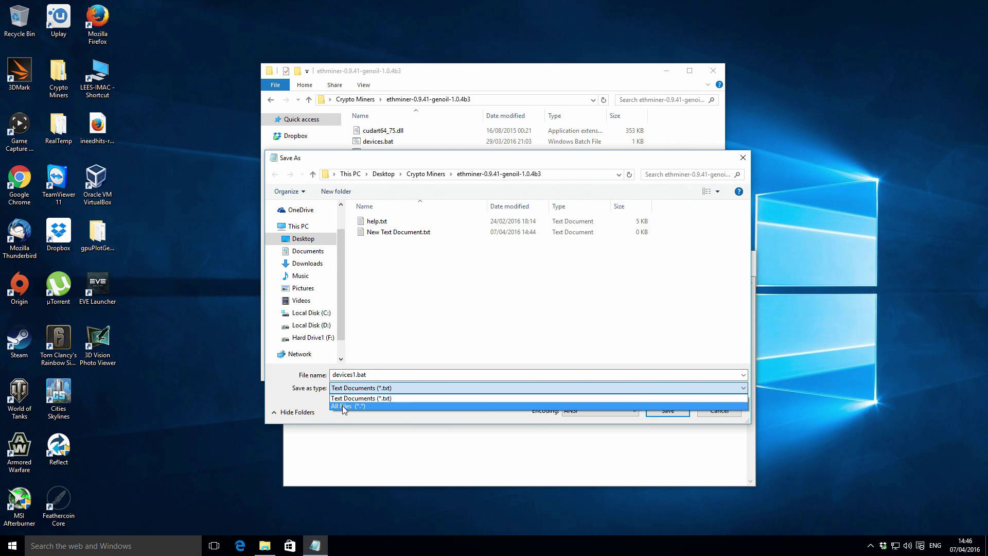
left_click(343, 407)
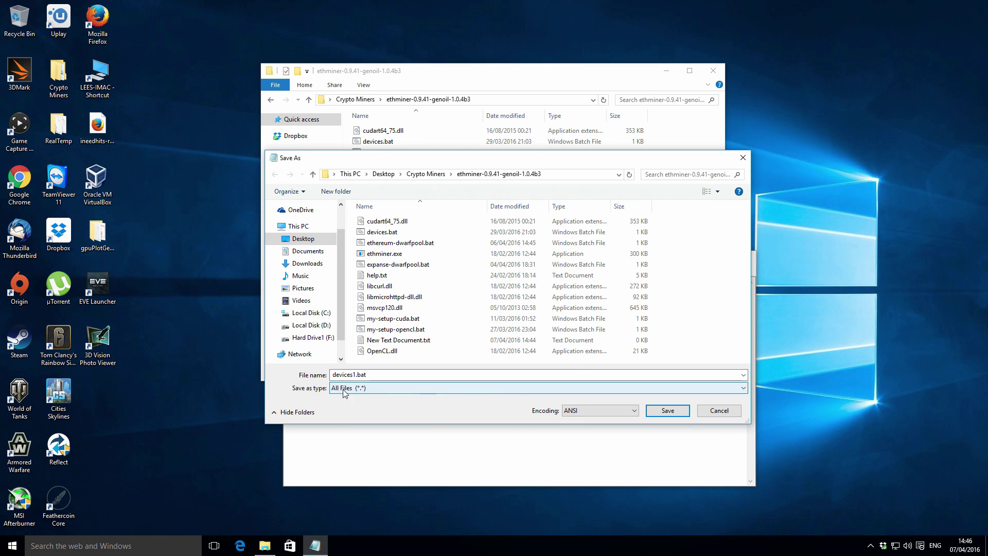
left_click(667, 412)
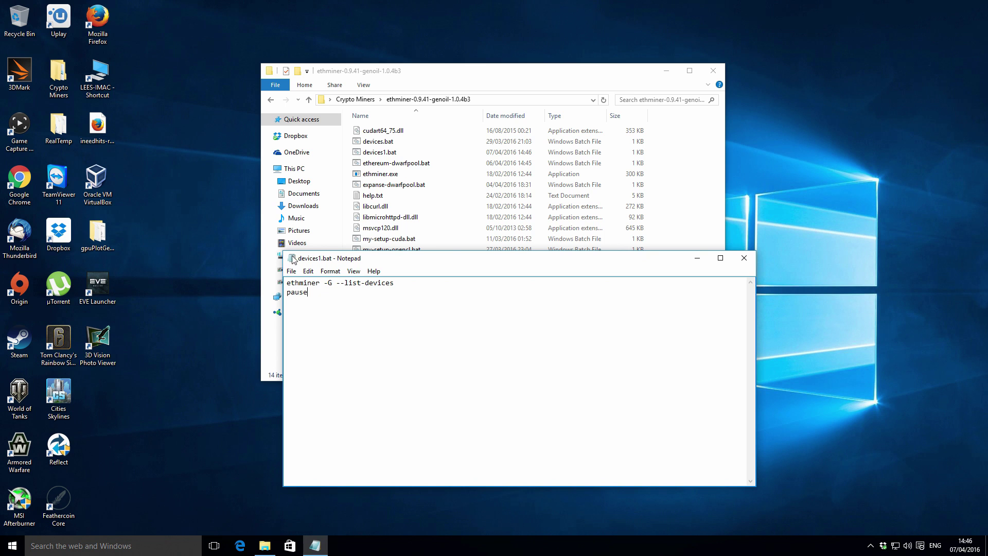
left_click(744, 258)
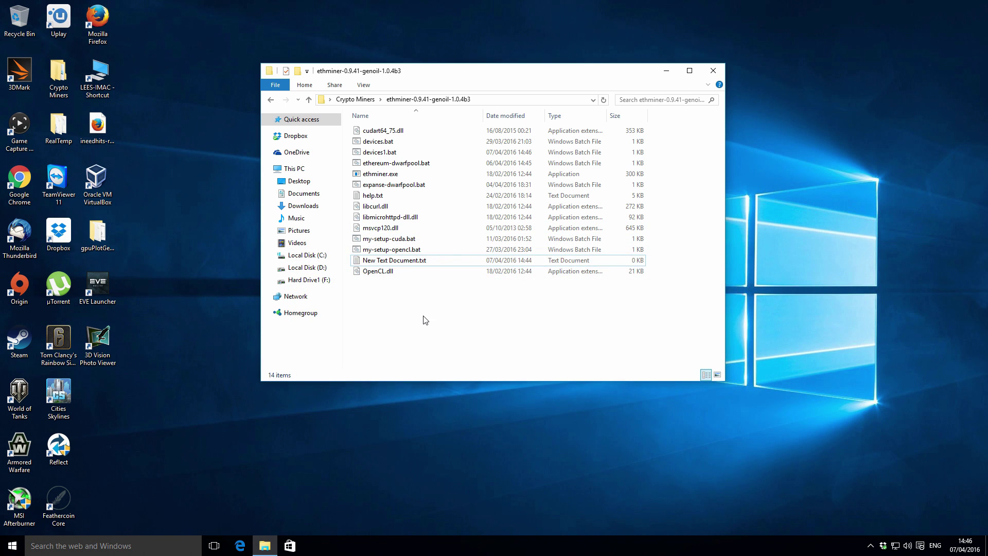
Step: Delete the leftover New Text Document.txt from the ethminer folder
left_click(405, 263)
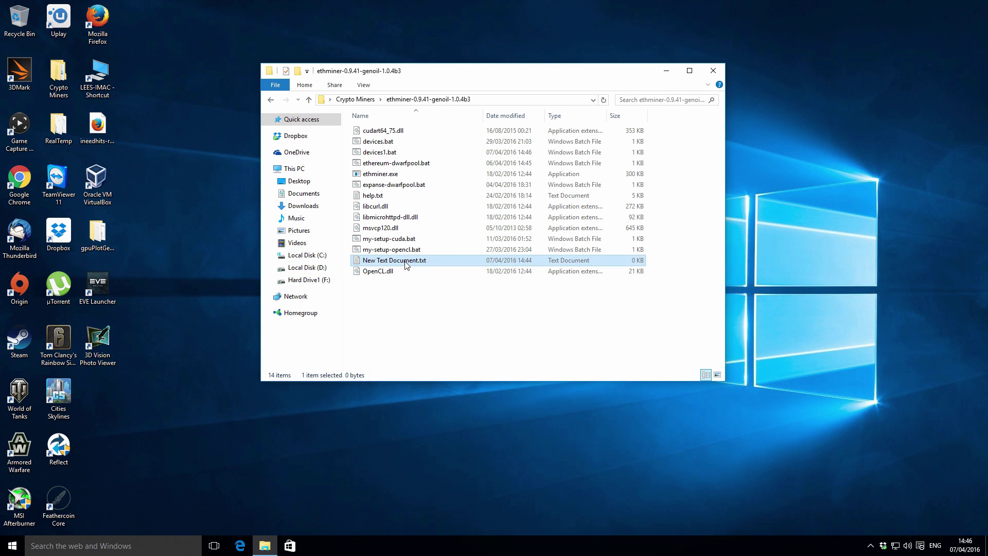
key("Delete")
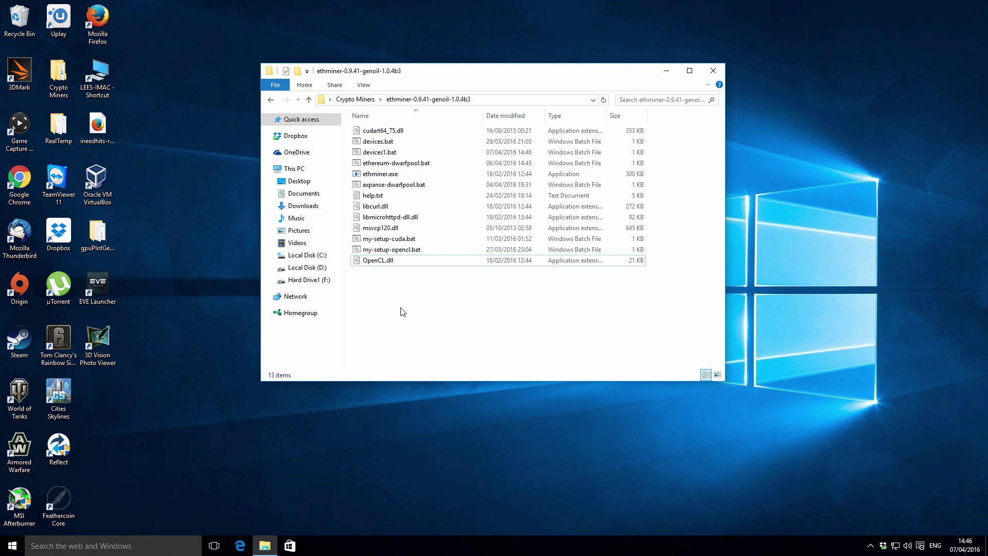
Step: Run devices1.bat, check the listed OpenCL devices in its console window, and close the console
left_click(388, 154)
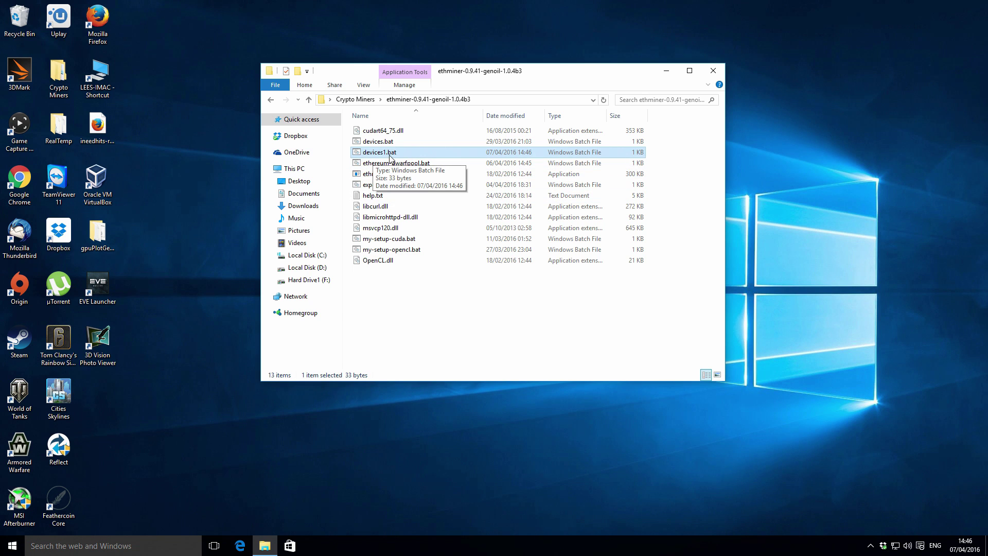
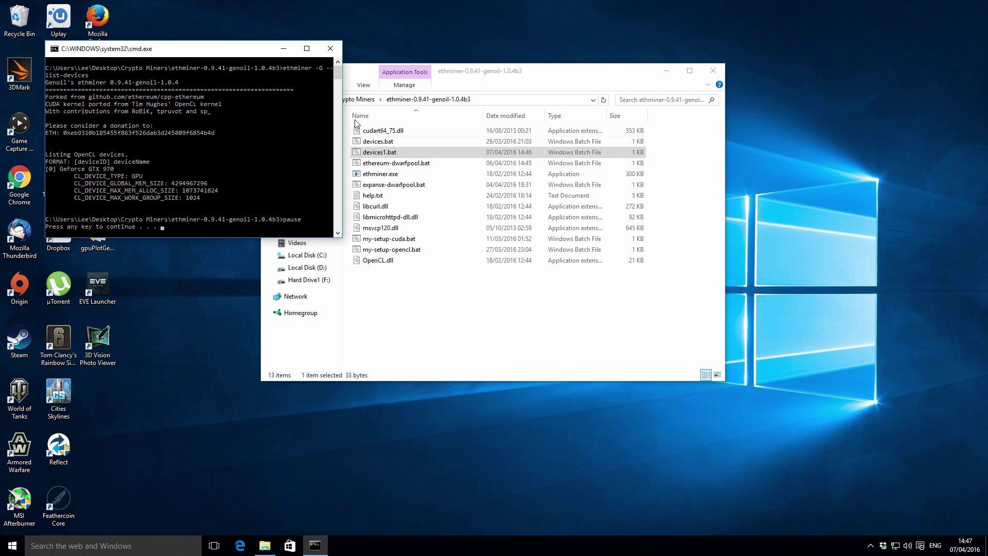
left_click_drag(218, 53, 415, 75)
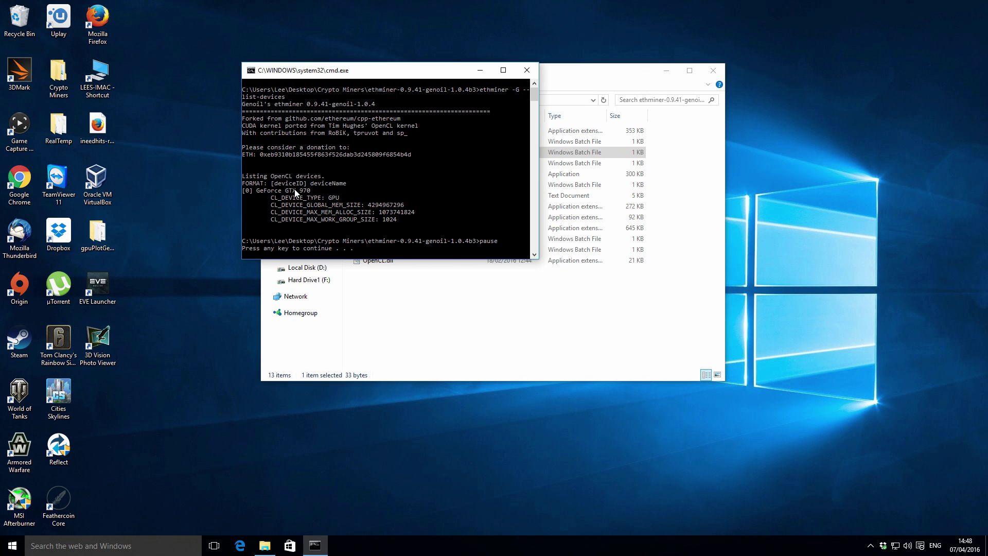
left_click(526, 70)
Step: Open devices1.bat for editing, set the flag after ethminer to -U, save the file and close it
left_click(445, 293)
right_click(397, 152)
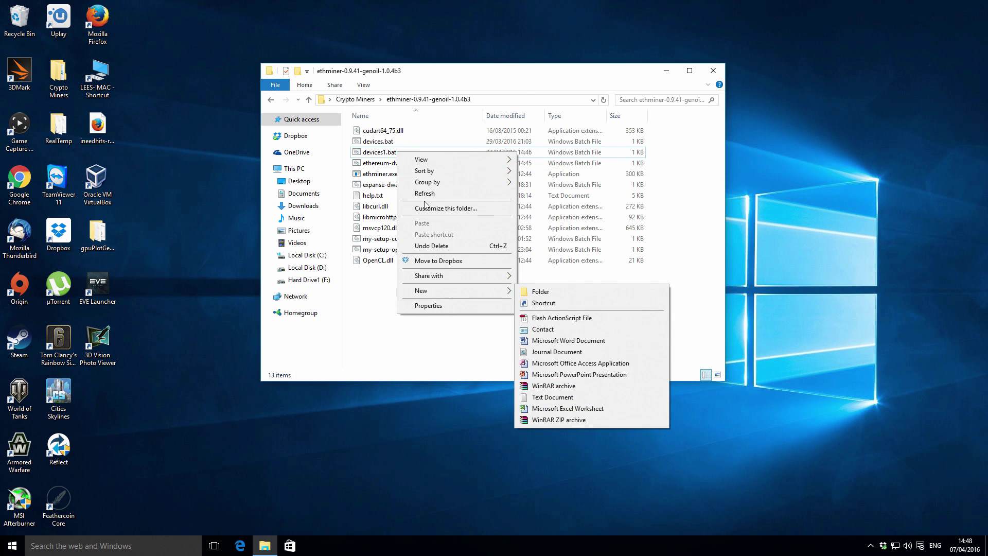
left_click(390, 332)
right_click(384, 153)
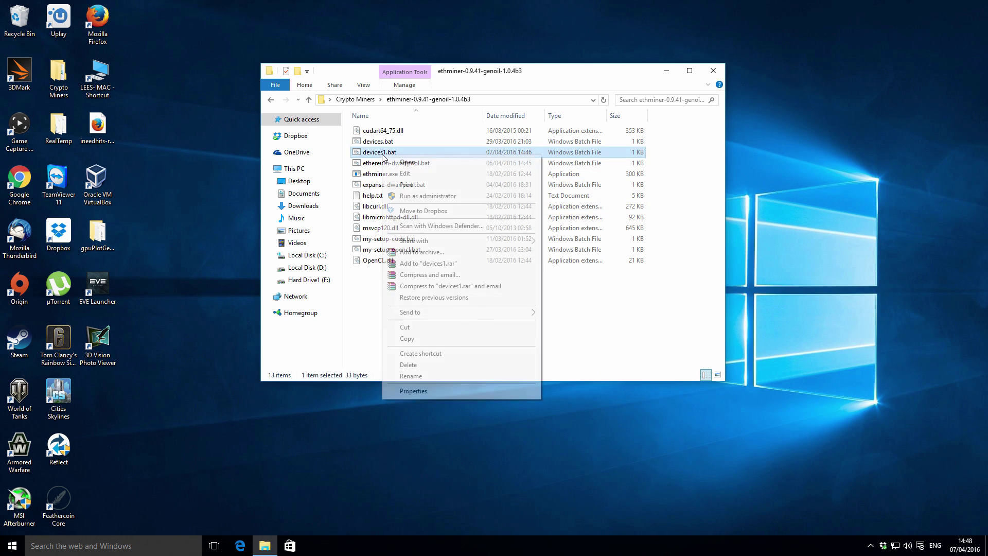
left_click(406, 174)
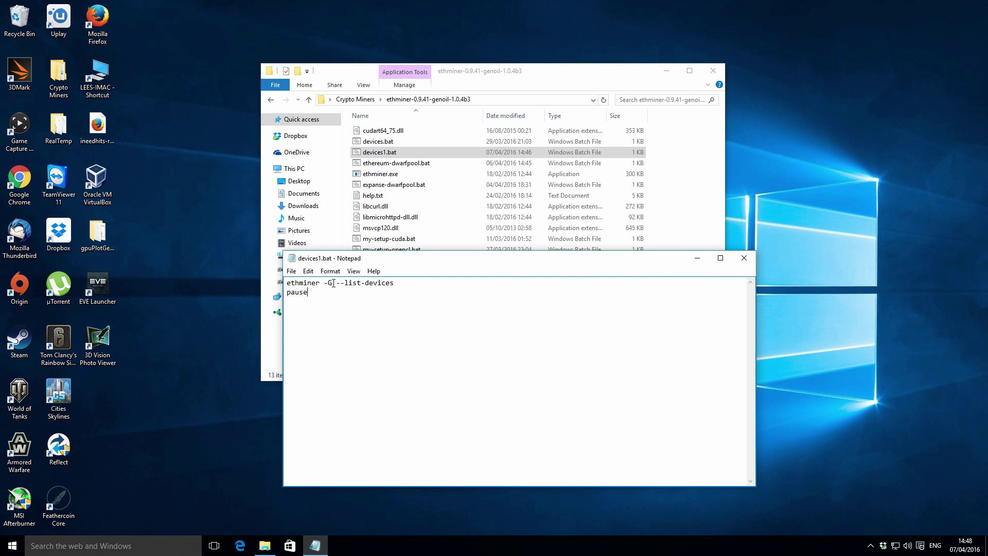
key("BackSpace")
type("U")
left_click(395, 282)
left_click(291, 271)
left_click(307, 305)
left_click(743, 258)
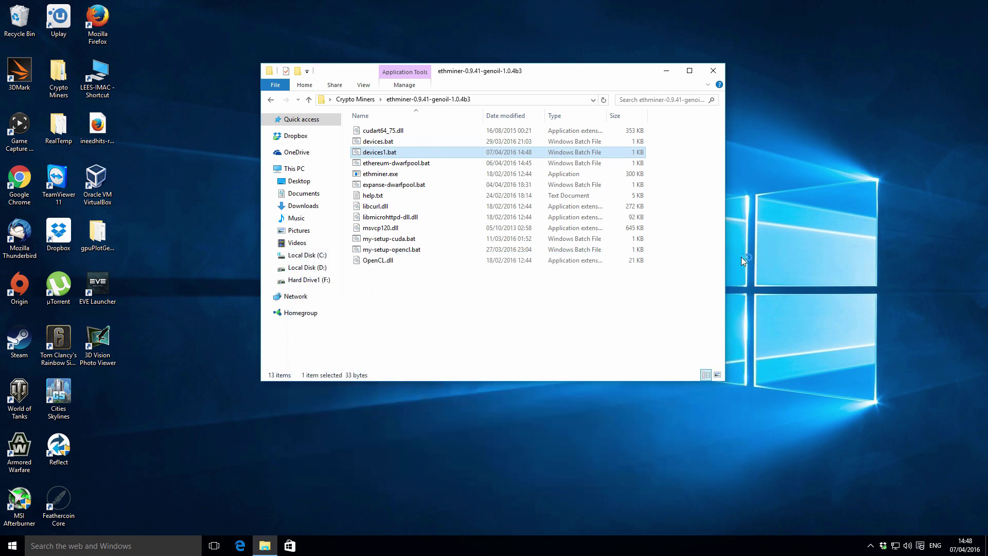
left_click(616, 320)
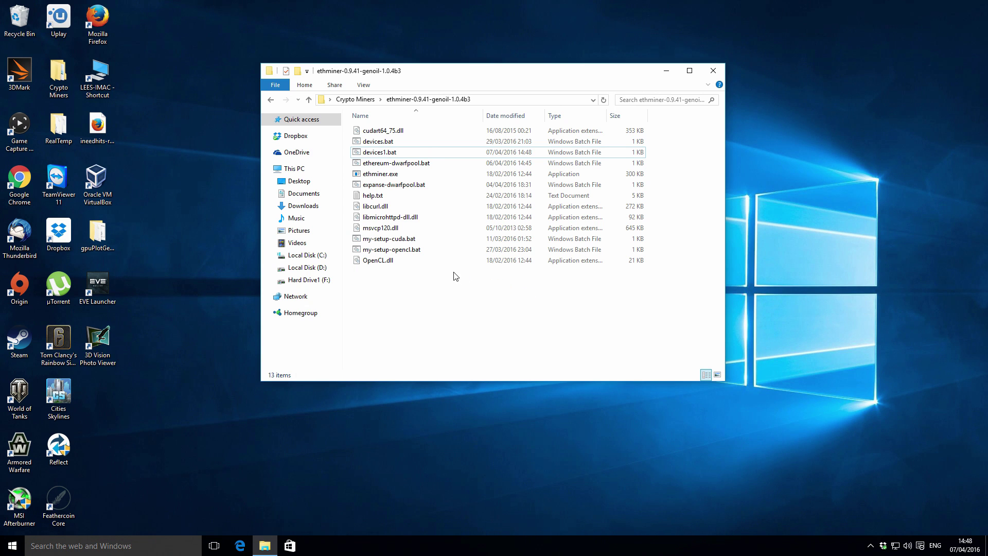
Step: Run devices1.bat to test the CUDA device listing, dismiss the ethminer.exe error dialog and close the console
left_click(377, 154)
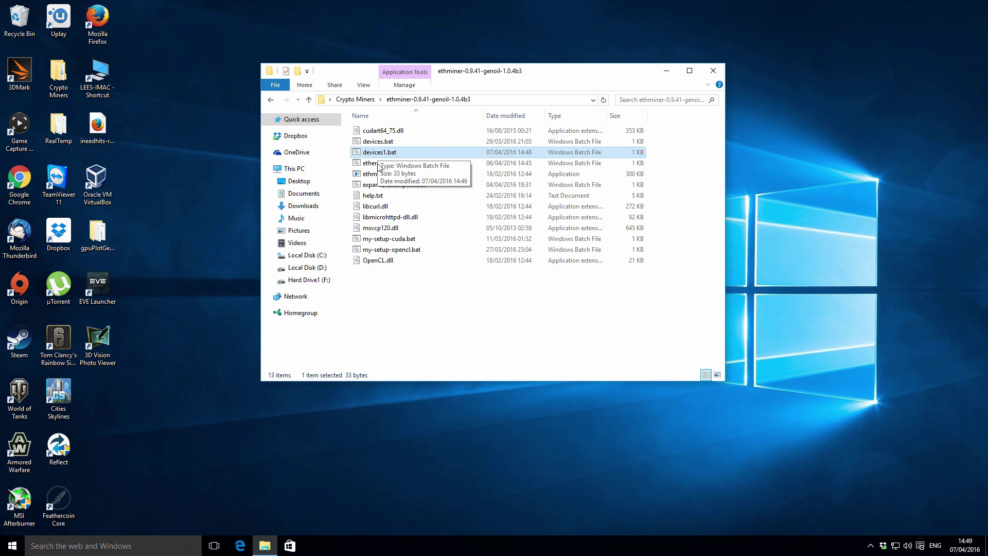
key("Return")
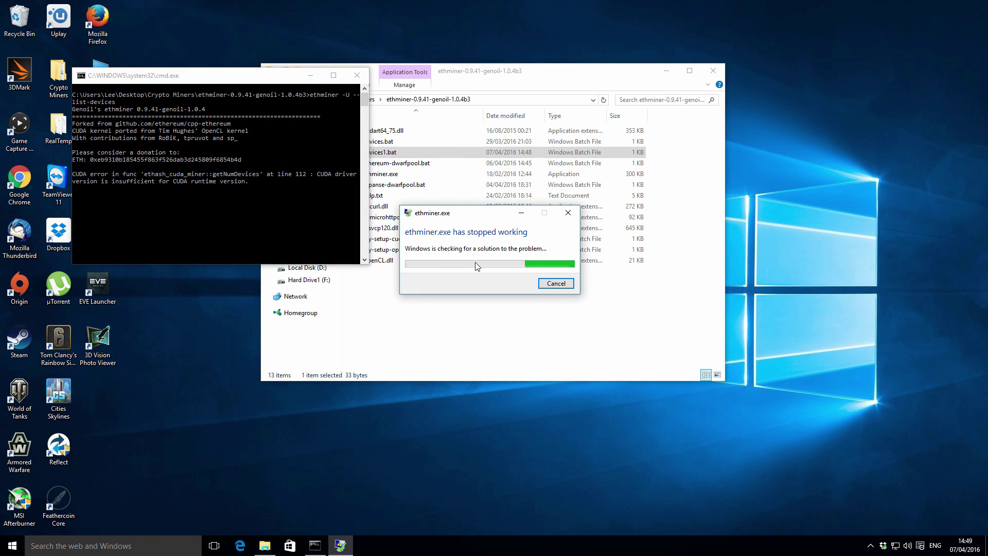
left_click(555, 284)
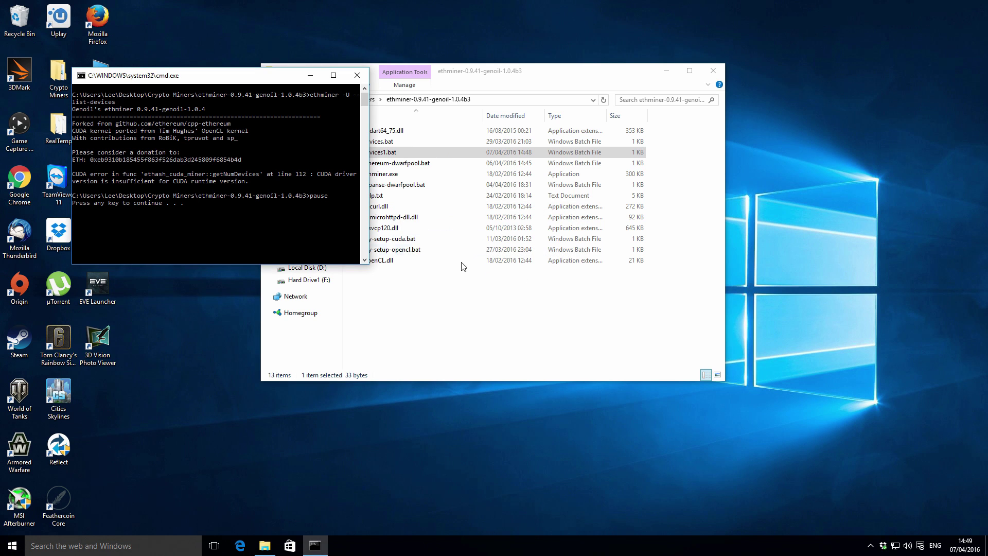
left_click(357, 77)
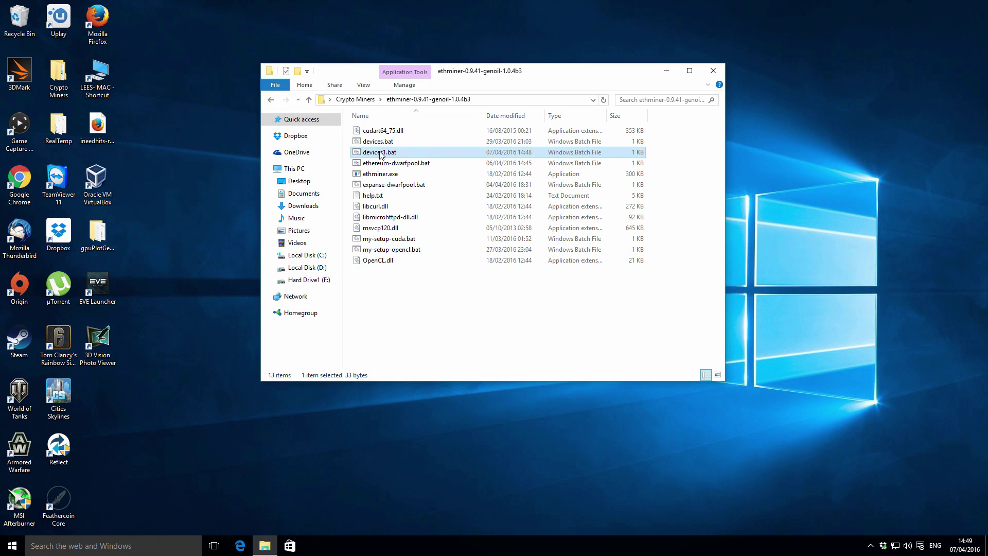
Step: Edit devices1.bat again to restore the -G flag after ethminer, save the change and close the file
right_click(381, 152)
left_click(417, 170)
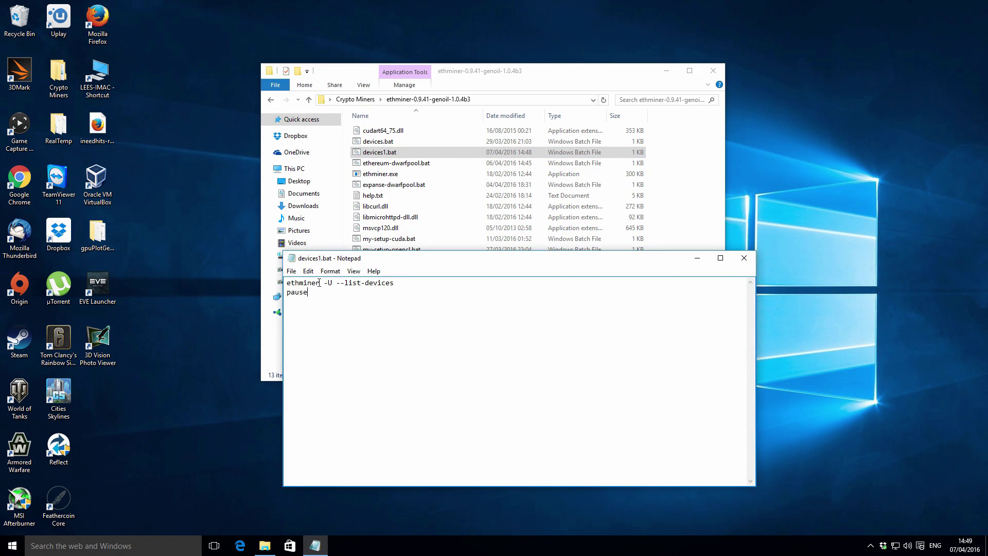
left_click(332, 283)
key("BackSpace")
type("G")
left_click(292, 272)
left_click(317, 306)
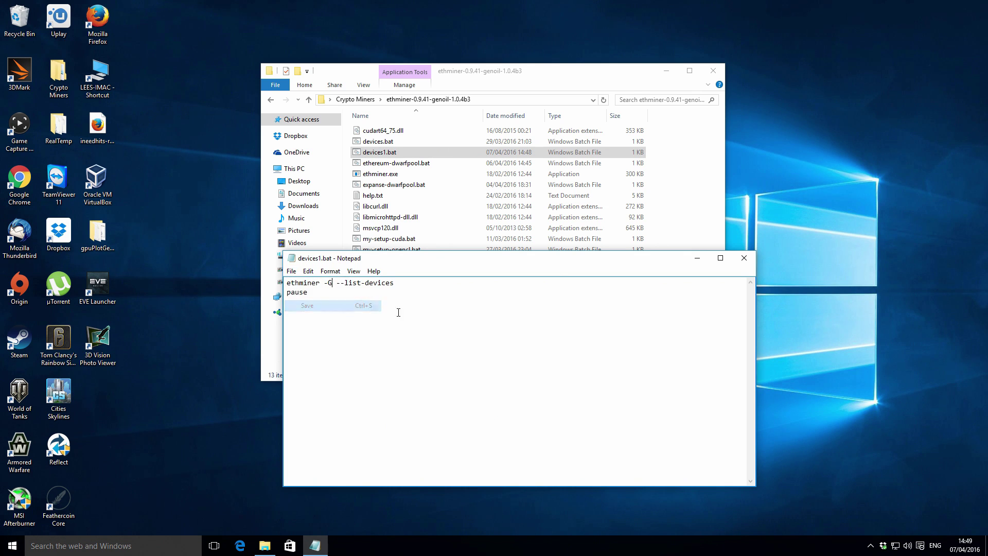
left_click(744, 258)
left_click(410, 307)
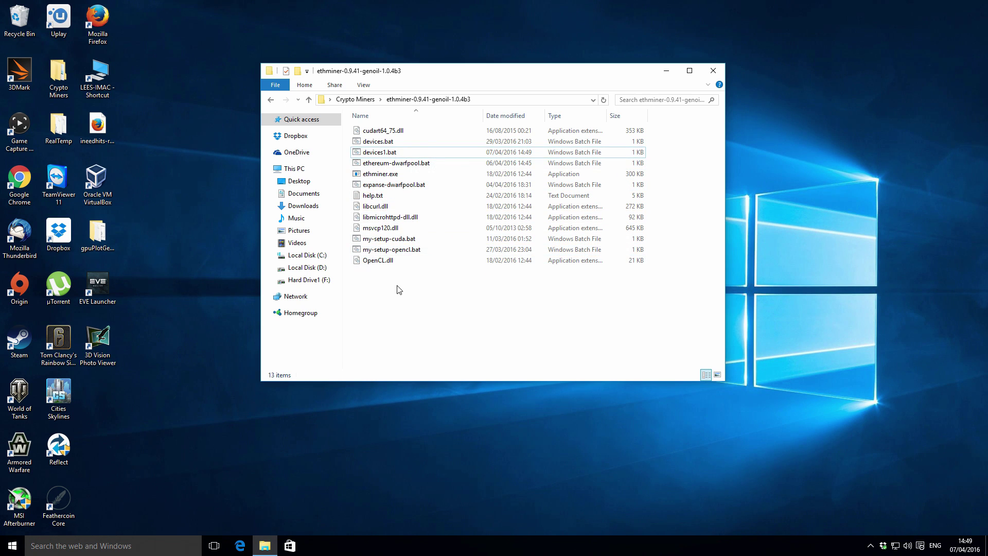
Step: Open my-setup-opencl.bat for editing and reposition its Notepad window over the folder window
left_click(386, 250)
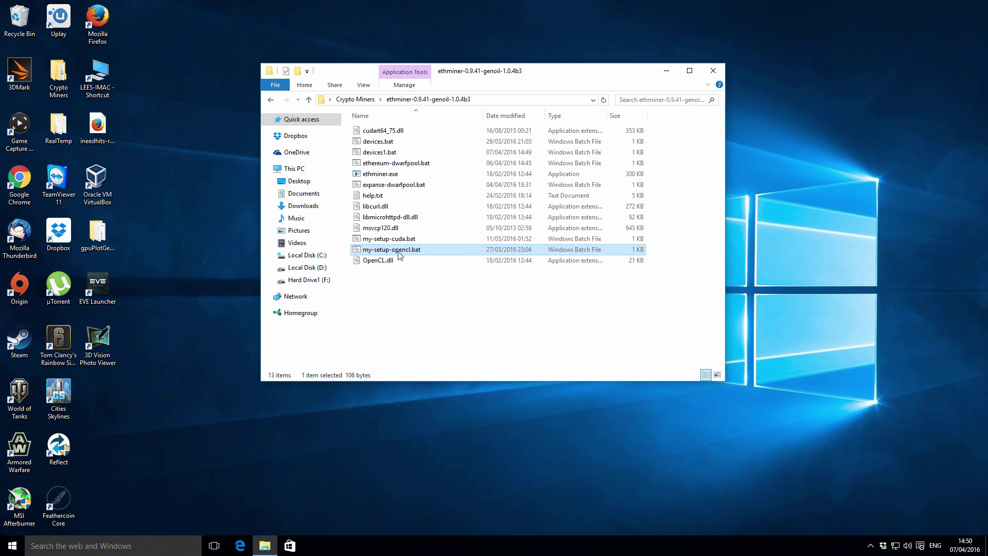
left_click(398, 280)
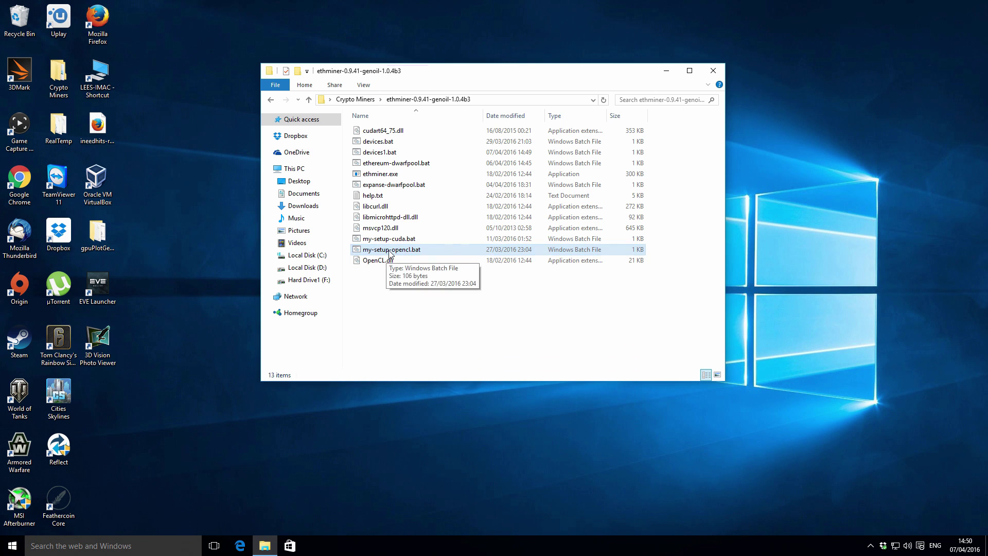
left_click(391, 252)
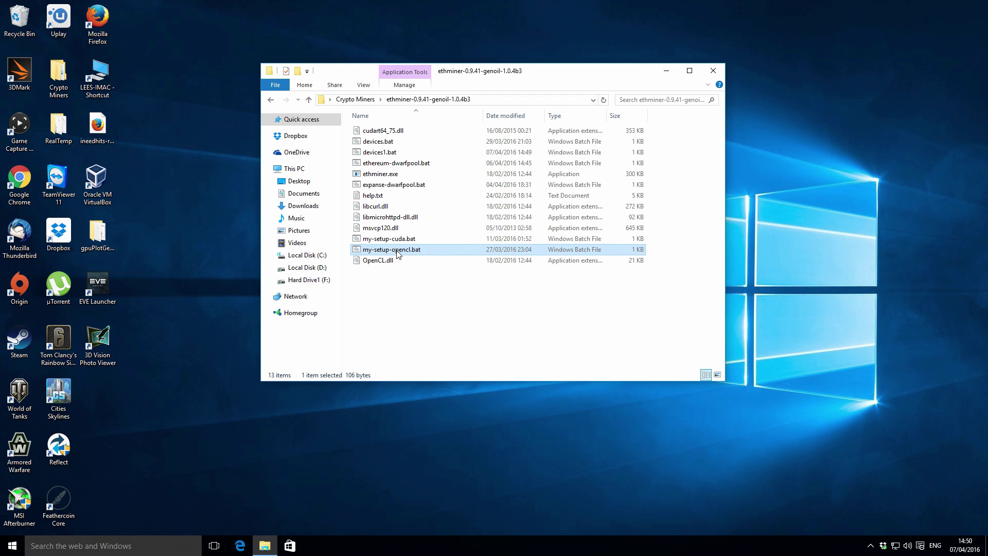
right_click(396, 251)
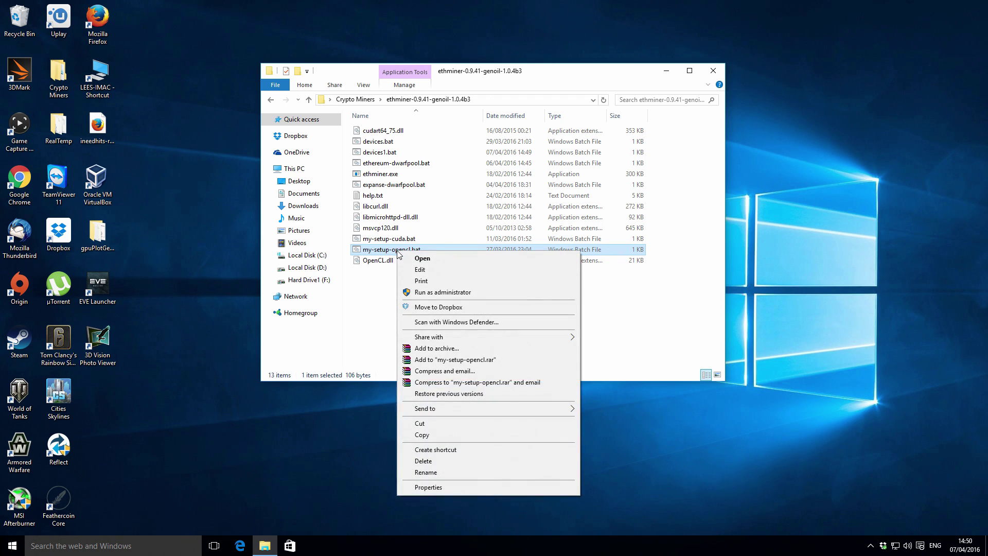
left_click(430, 270)
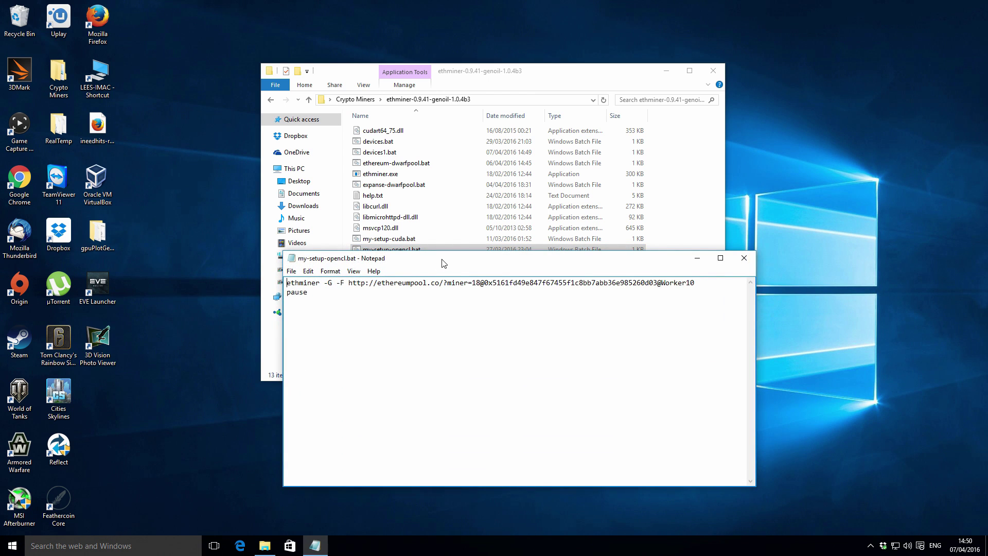
left_click_drag(449, 281, 455, 211)
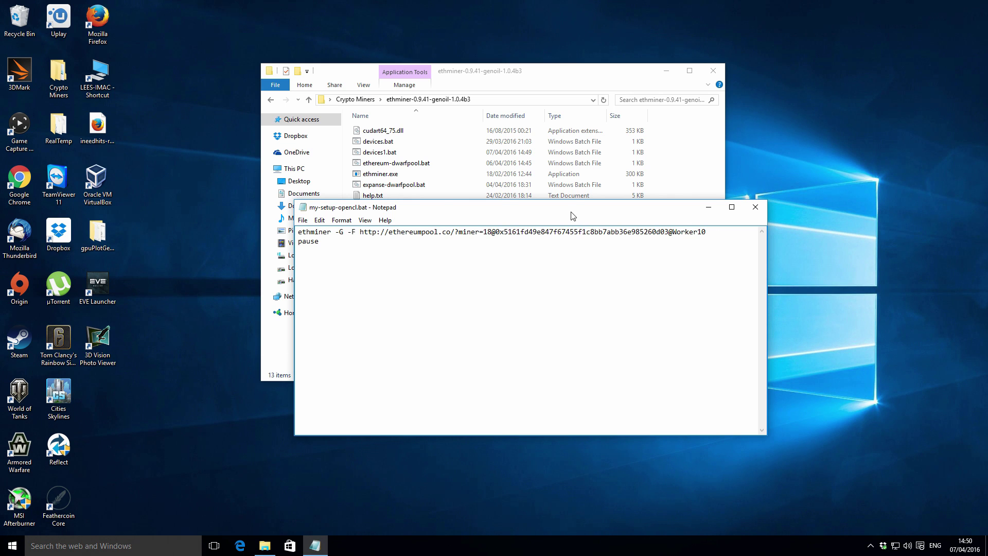
left_click_drag(570, 212, 572, 240)
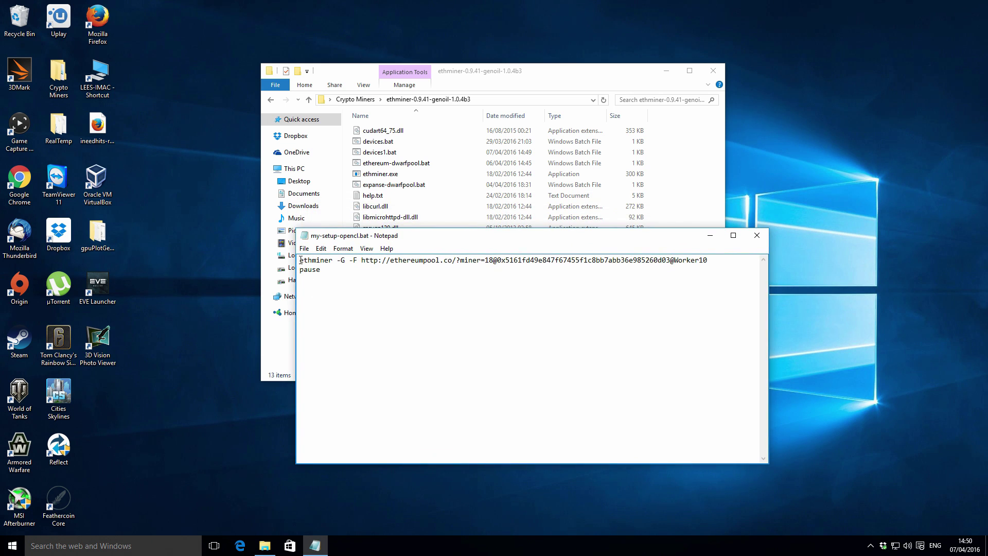
Step: Examine the program name and the -G and -F options in the my-setup-opencl.bat command, re-entering the F
left_click_drag(300, 259, 333, 260)
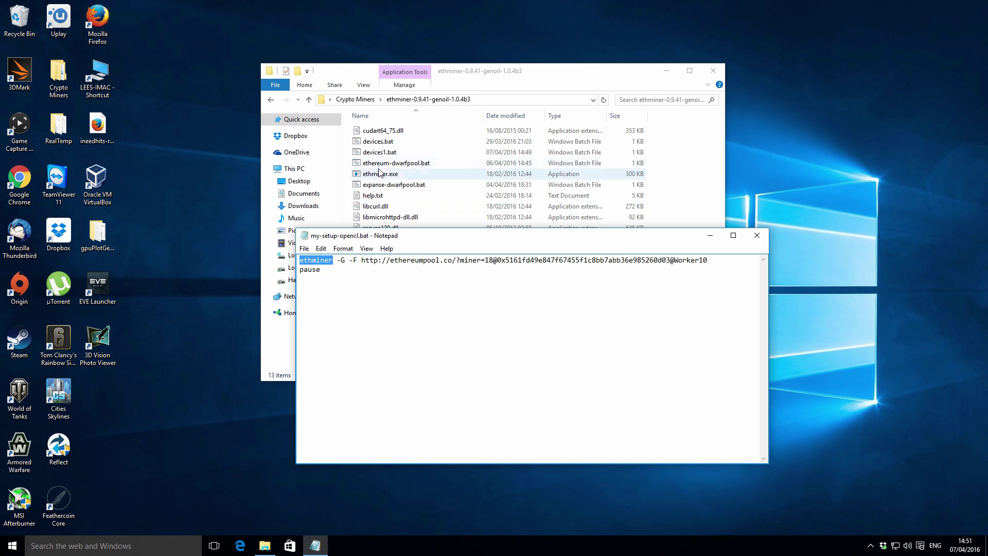
left_click_drag(333, 260, 345, 260)
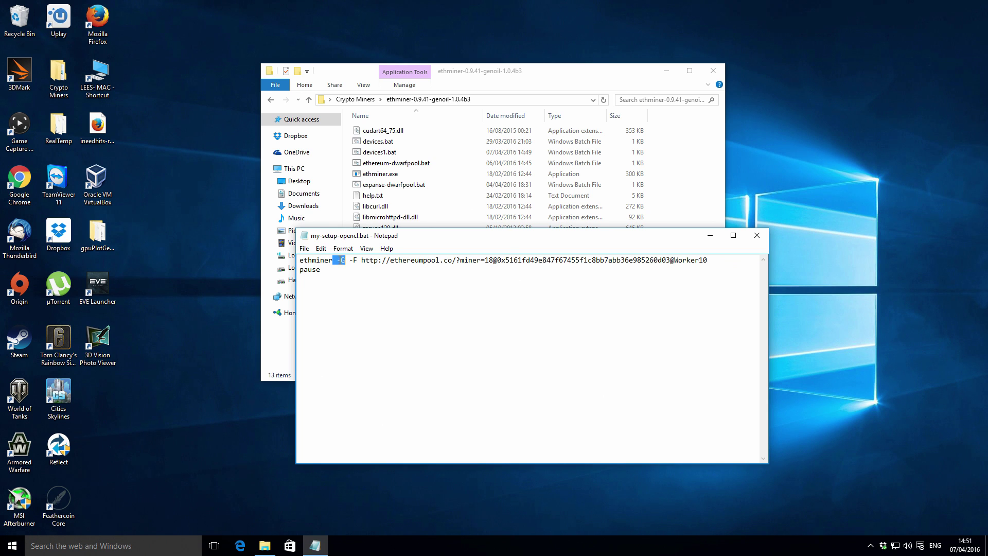
left_click_drag(337, 260, 344, 260)
left_click(347, 275)
left_click_drag(337, 261, 344, 263)
left_click(354, 280)
left_click_drag(349, 260, 355, 262)
left_click(359, 261)
left_click(363, 260)
left_click_drag(362, 261, 716, 262)
left_click(570, 308)
left_click(355, 262)
key("BackSpace")
type("F")
Step: Examine the ethereumpool.co pool address and its miner value in the command line
left_click_drag(362, 263, 481, 260)
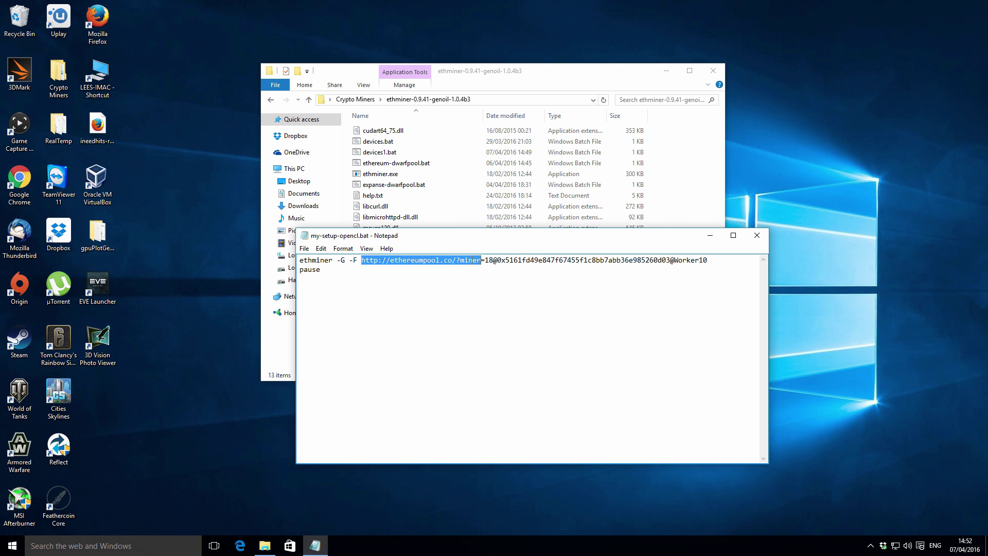
left_click(400, 280)
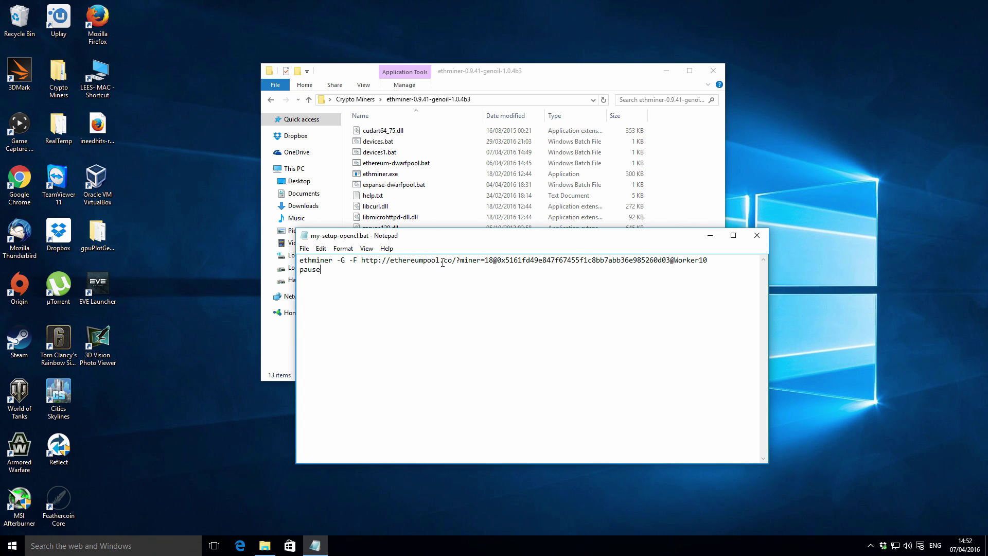
left_click_drag(457, 261, 496, 261)
left_click(484, 260)
left_click(495, 266)
double_click(486, 262)
left_click(497, 261)
Step: Examine the wallet address, the worker name and the complete pool URL in the my-setup-opencl.bat command
left_click_drag(498, 262, 671, 260)
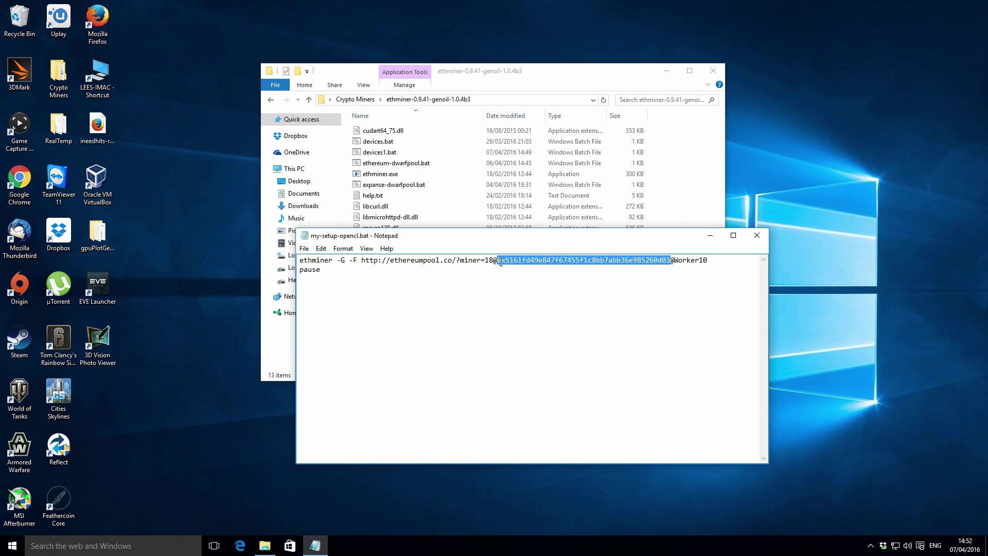
left_click(676, 270)
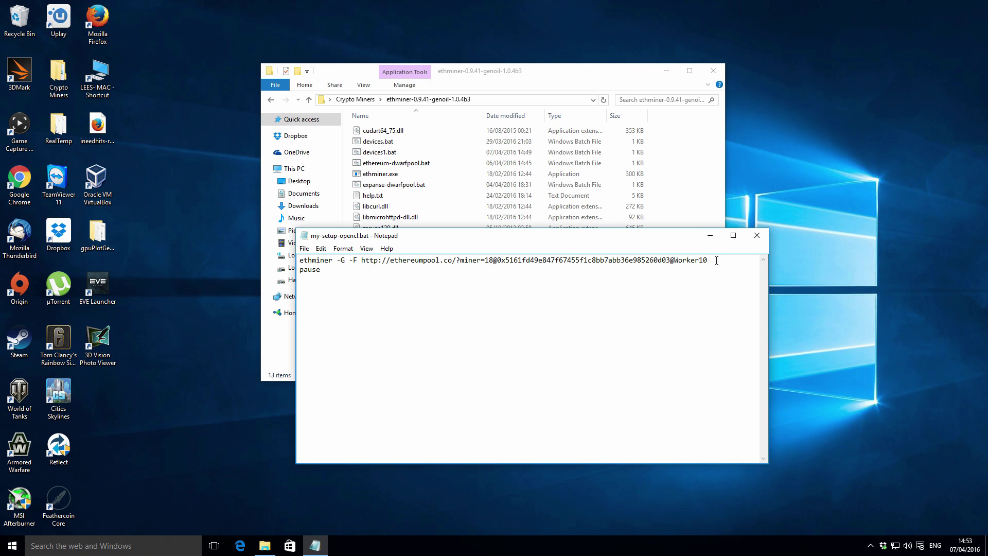
left_click(715, 260)
left_click_drag(496, 261, 671, 261)
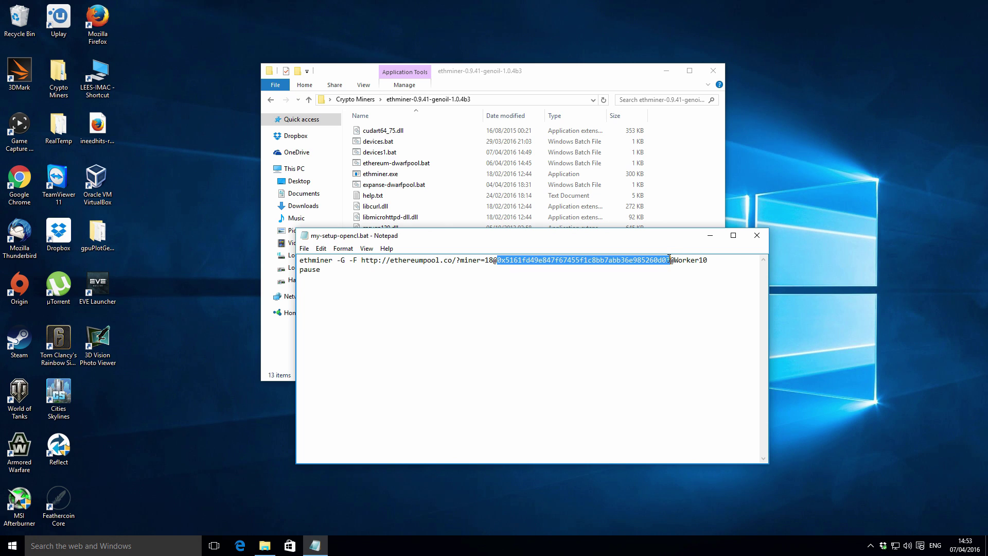
left_click(724, 261)
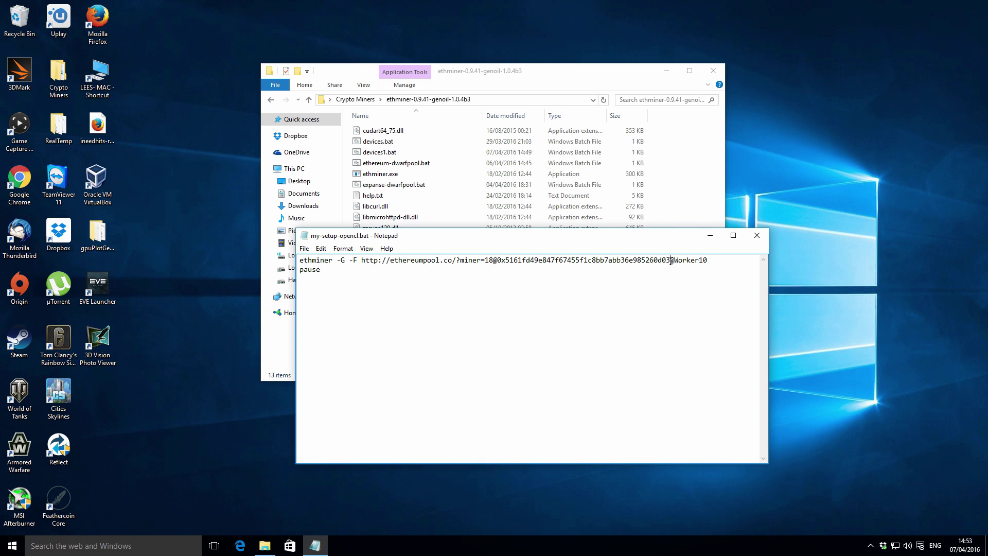
left_click_drag(670, 261, 710, 260)
left_click(710, 261)
left_click_drag(361, 261, 711, 263)
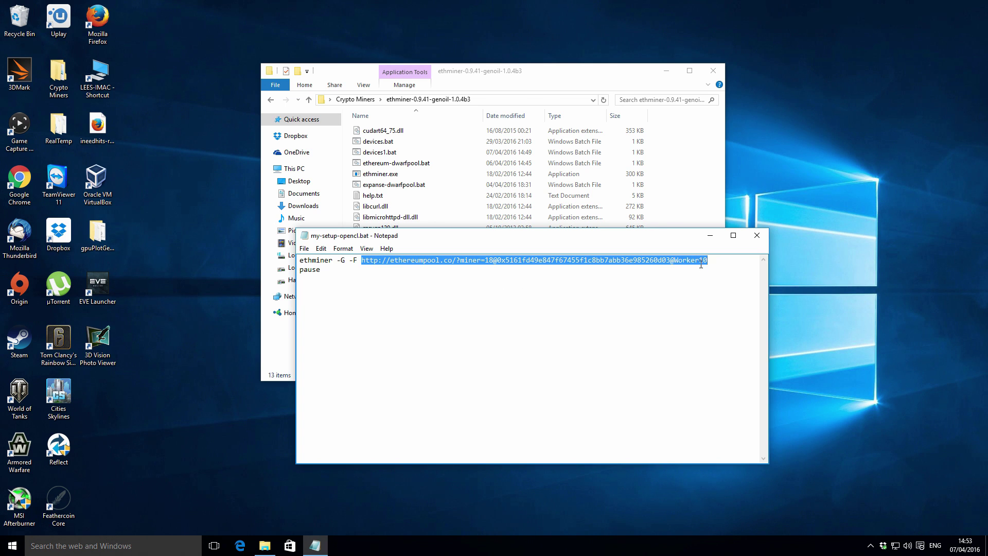
left_click(717, 261)
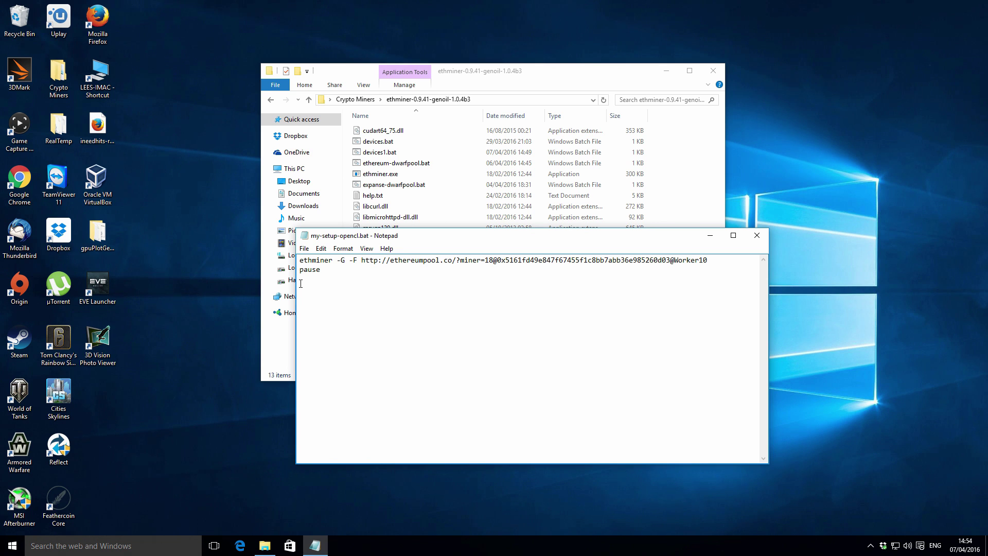
Step: Open ethereum-dwarfpool.bat for editing and close the ethminer folder window
left_click(395, 164)
right_click(396, 164)
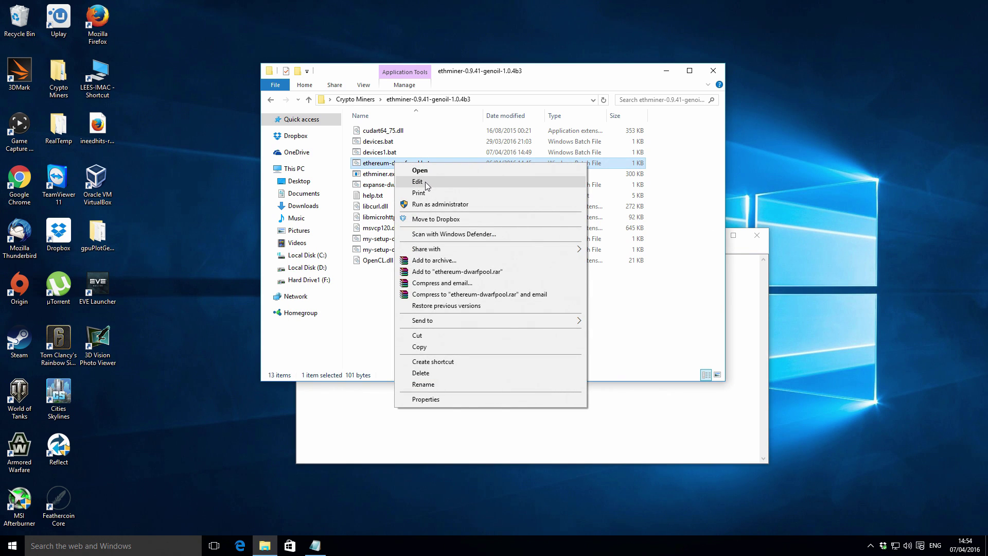
left_click(425, 184)
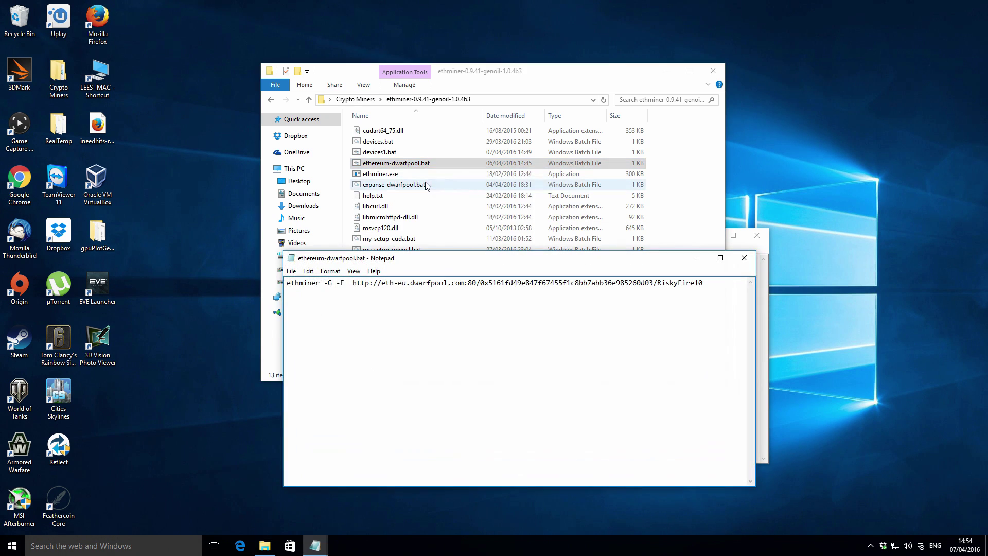
left_click(710, 72)
Step: Arrange the my-setup-opencl.bat and ethereum-dwarfpool.bat windows one above the other so both commands can be compared
left_click_drag(567, 261, 580, 288)
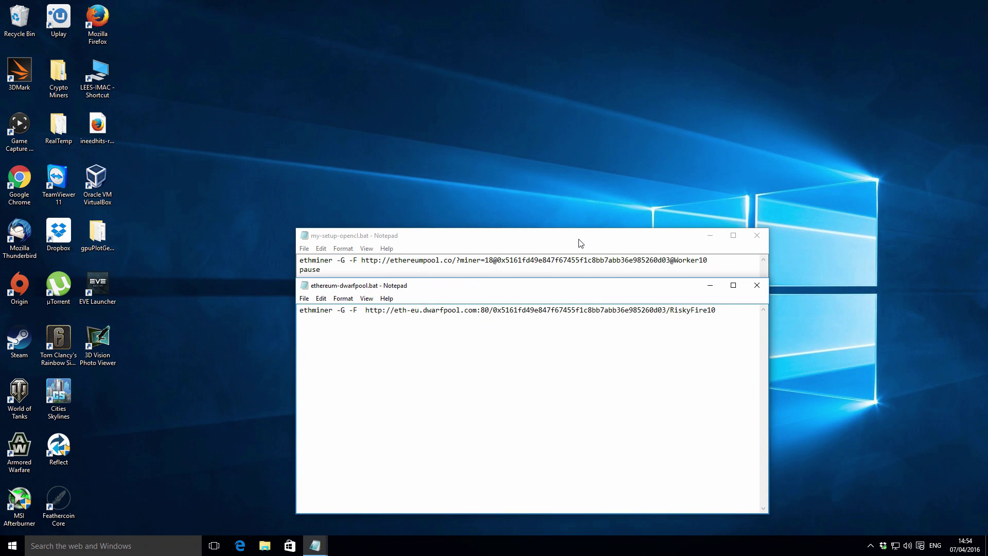
left_click_drag(580, 243, 547, 150)
left_click(554, 406)
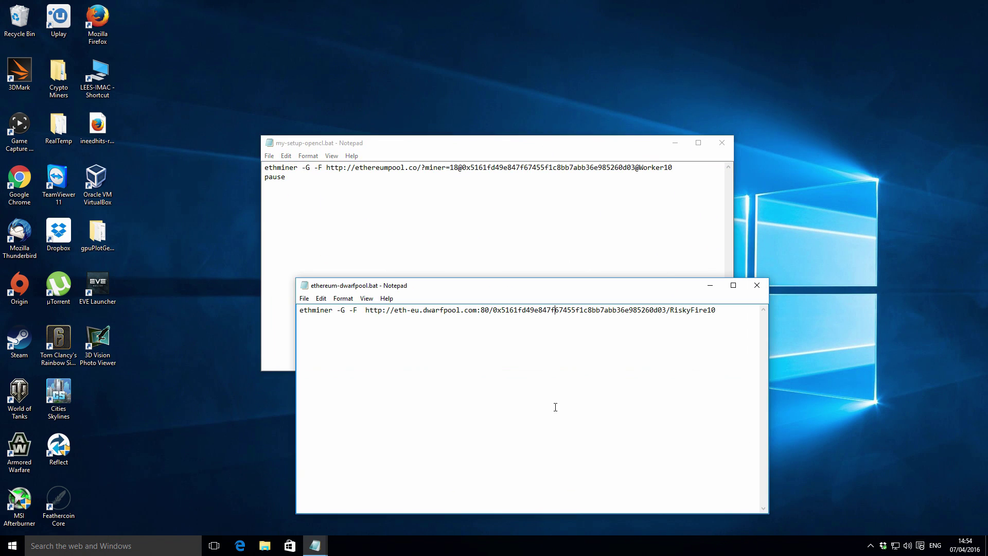
left_click(484, 225)
left_click(520, 390)
left_click_drag(535, 292, 506, 222)
Step: Open the ethminer-0.9.41-genoil-1.0.4b3 folder inside Crypto Miners and minimize its window
double_click(51, 64)
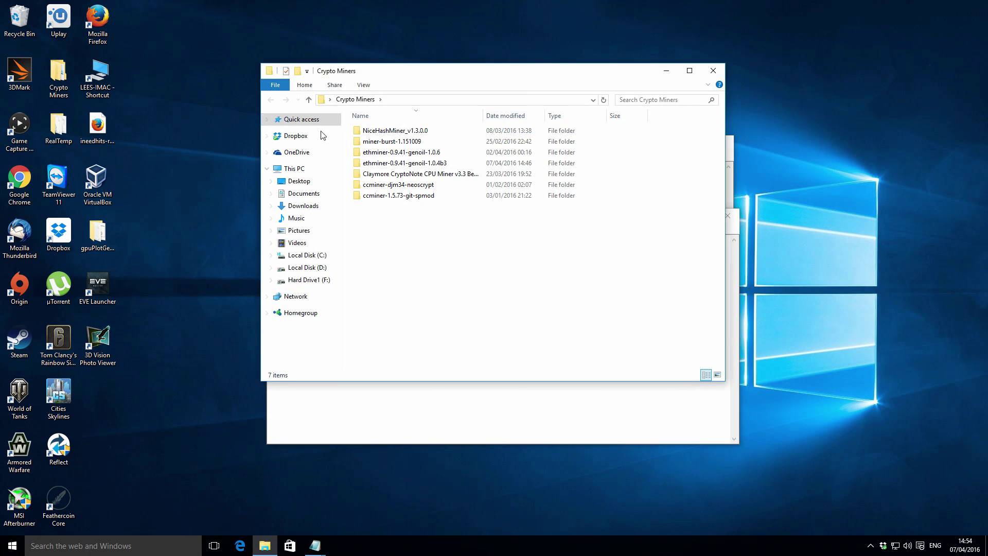
double_click(396, 164)
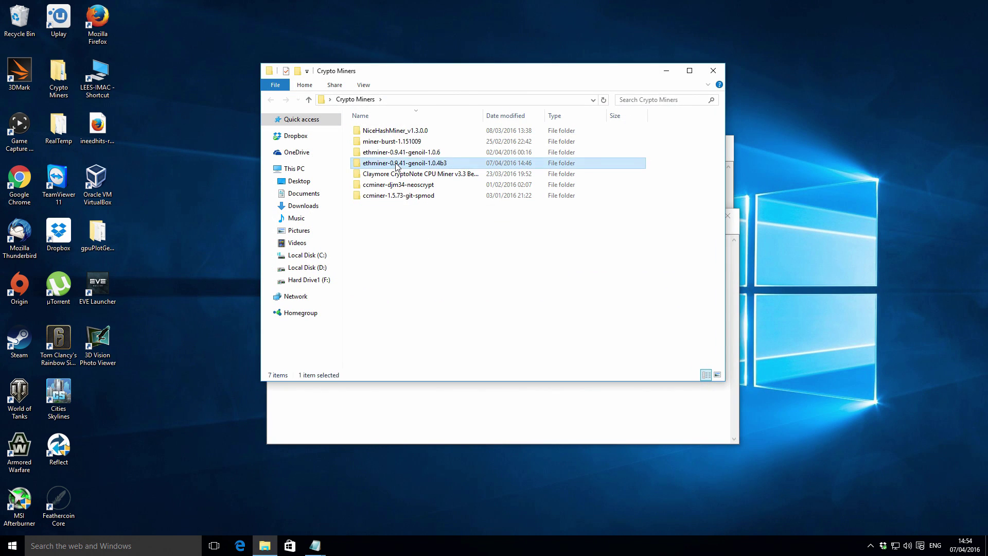
left_click(666, 74)
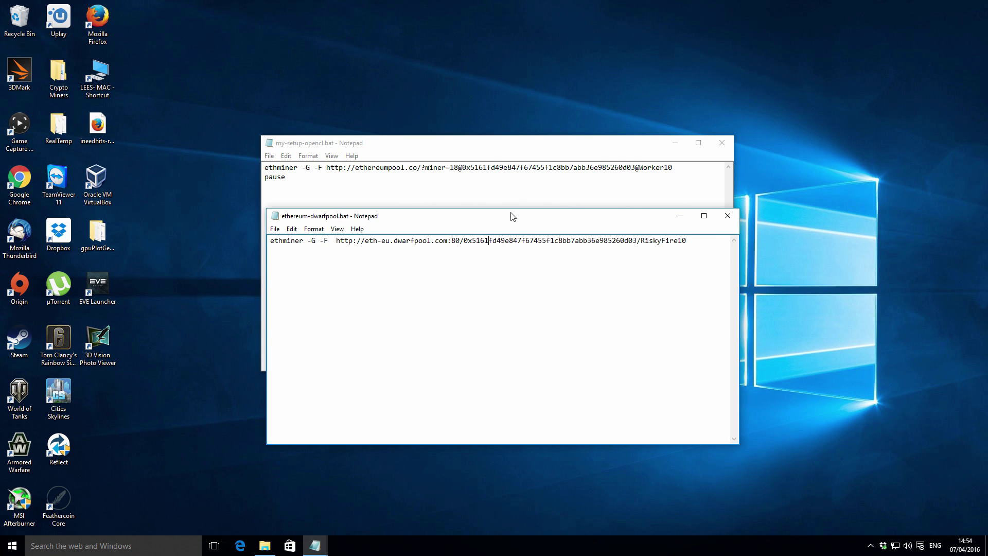
Step: Line up the my-setup-opencl.bat window above ethereum-dwarfpool.bat and make the dwarfpool file active
left_click(459, 149)
left_click_drag(460, 149, 467, 144)
left_click(507, 366)
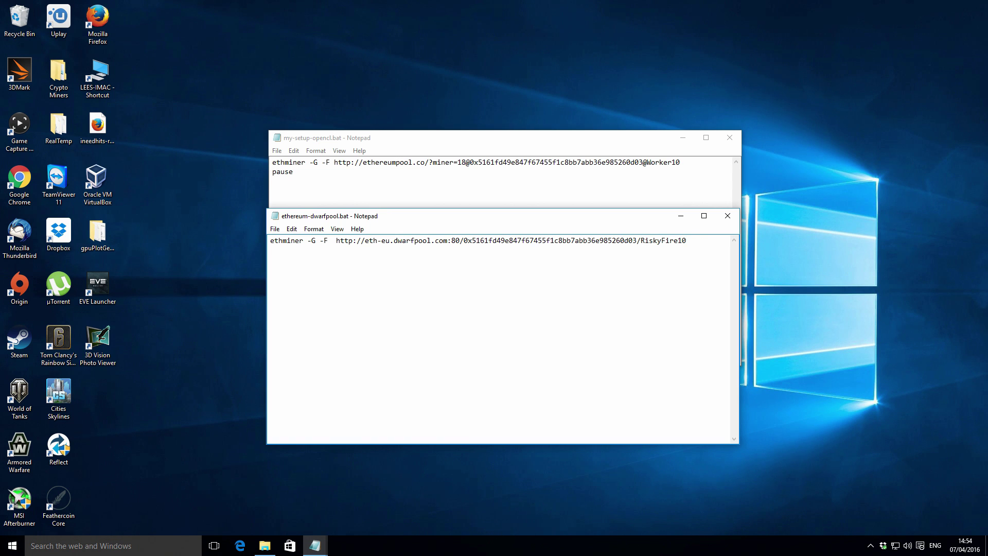
Step: Add a pause line and delete the extra space before the pool URL in ethereum-dwarfpool.bat, saving the file
key("Return")
type("pause")
left_click_drag(271, 241, 317, 242)
left_click(320, 242)
left_click(335, 240)
key("BackSpace")
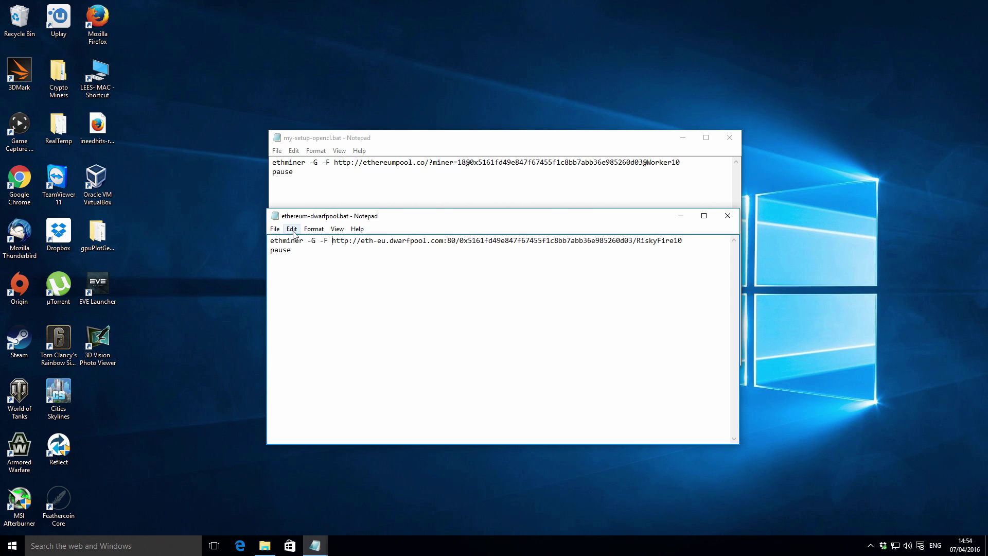
key("alt+f")
left_click(338, 269)
Step: Examine the dwarfpool server address, port 80, the wallet address and the worker name in the ethereum-dwarfpool.bat command
left_click_drag(333, 240, 456, 240)
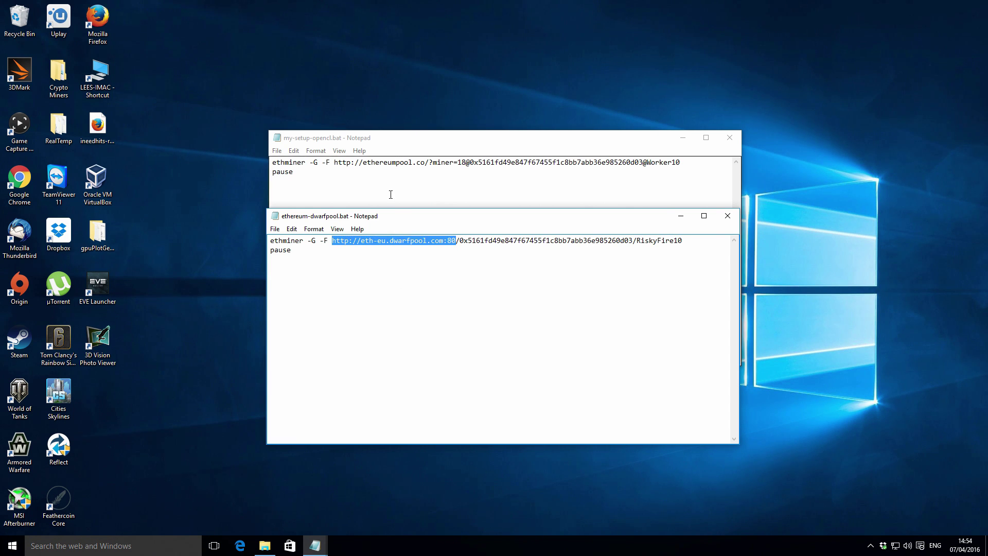
left_click(345, 251)
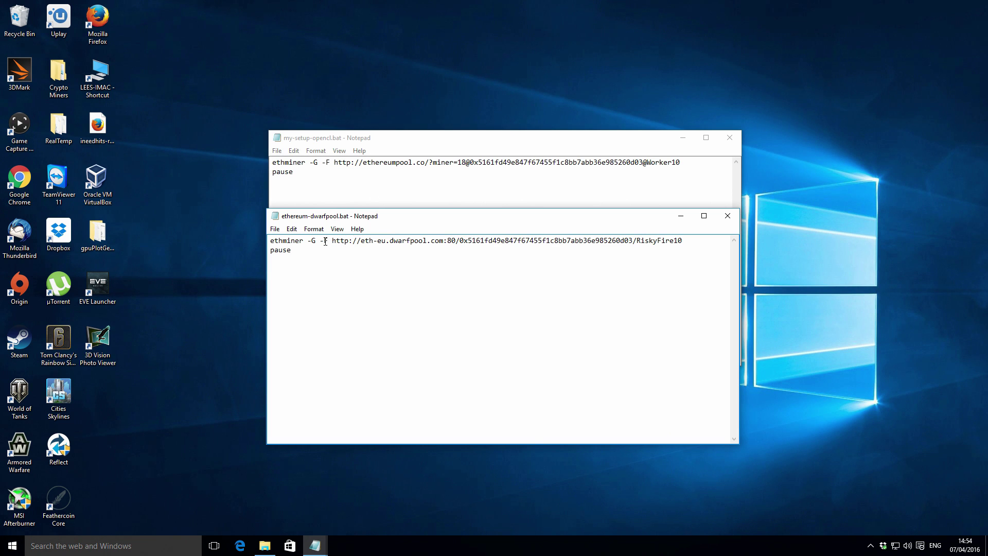
left_click_drag(332, 240, 456, 240)
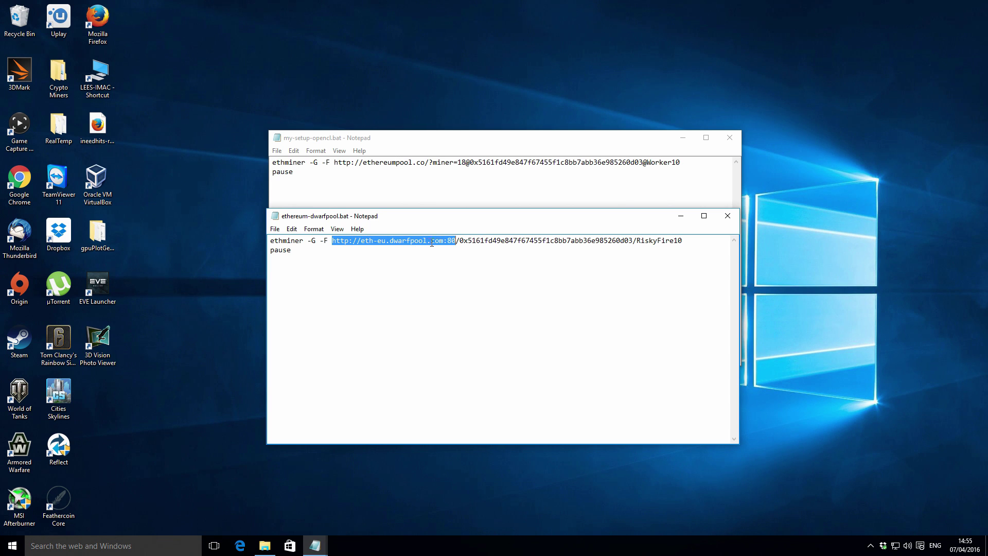
left_click_drag(446, 241, 456, 240)
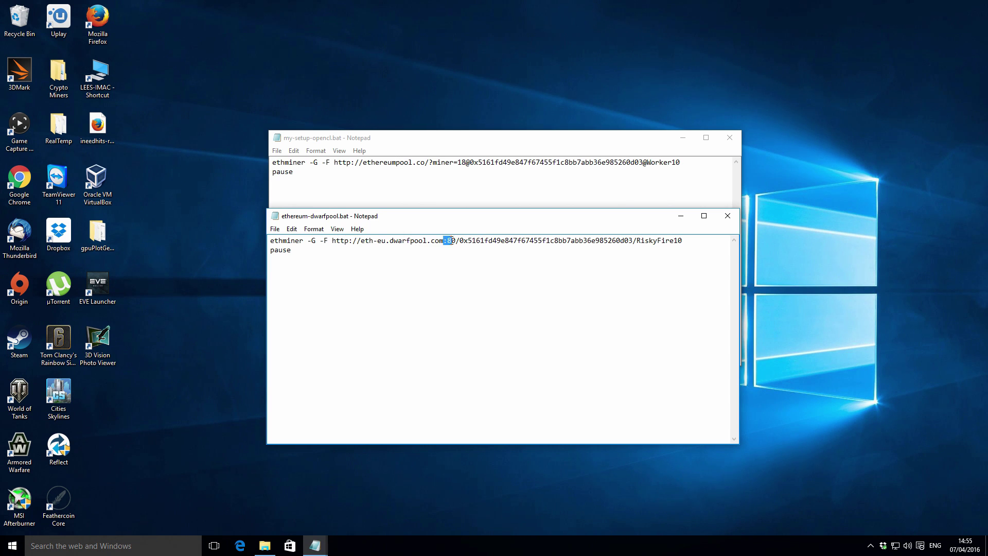
left_click(457, 242)
left_click_drag(458, 242, 628, 243)
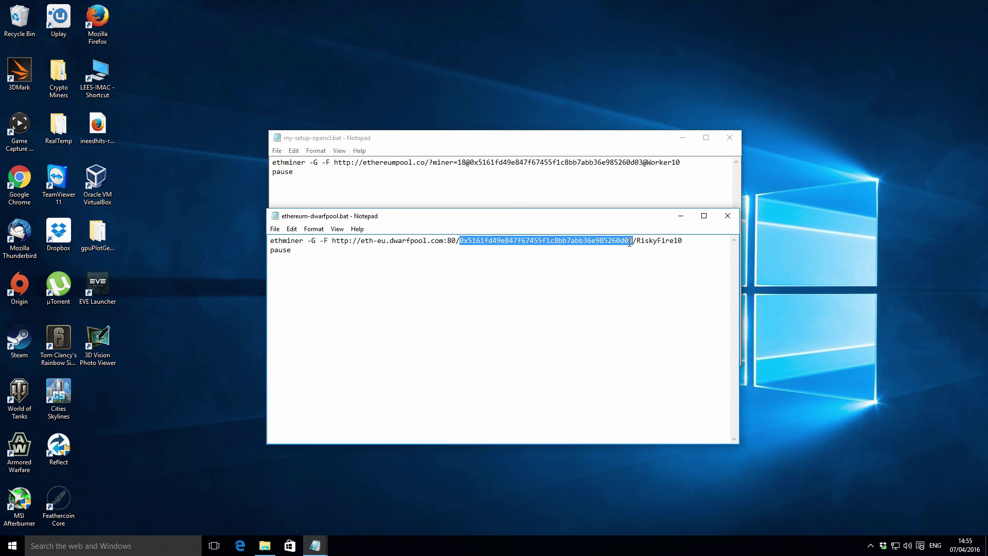
left_click(615, 270)
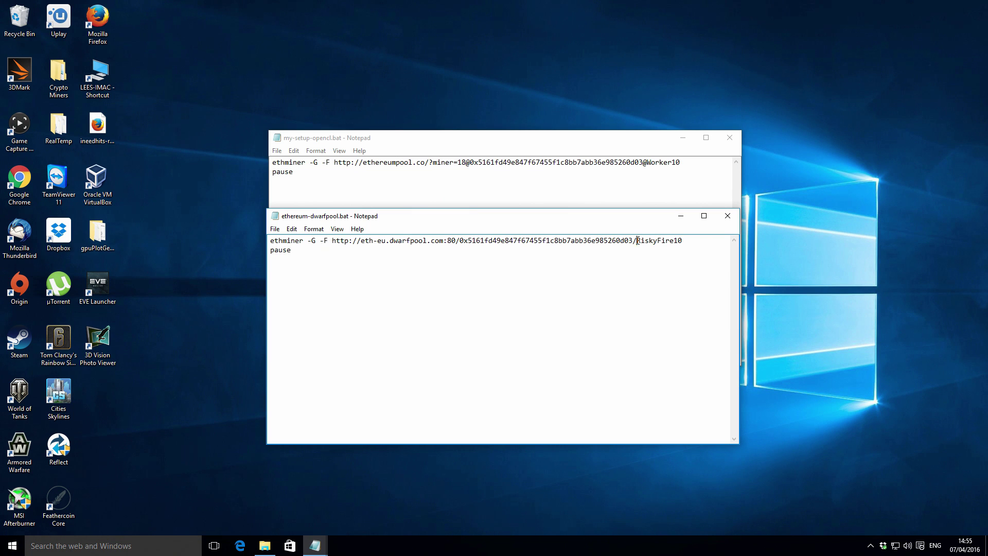
left_click_drag(637, 240, 685, 242)
left_click(667, 241)
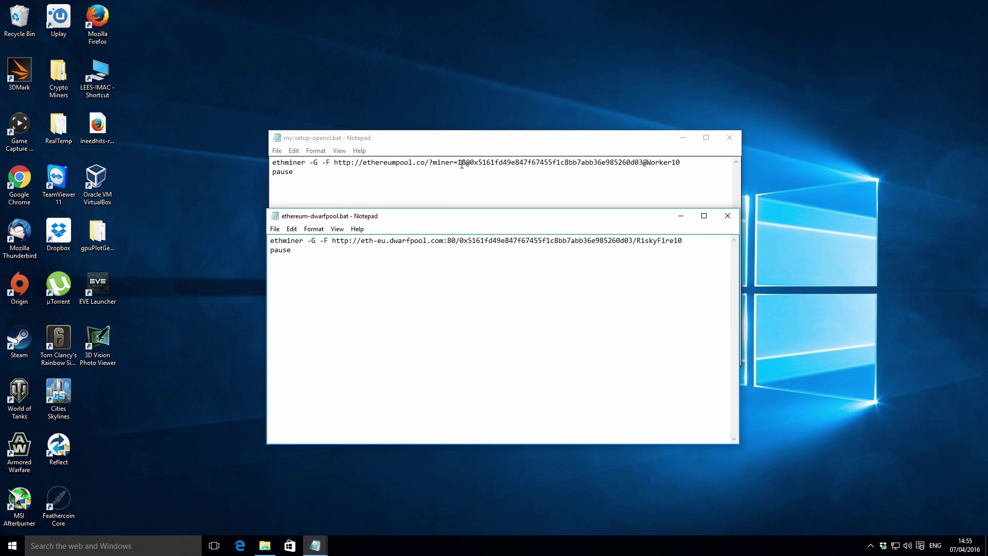
Step: Compare the miner value 18 in my-setup-opencl.bat with the complete pool URL in ethereum-dwarfpool.bat
left_click_drag(457, 164, 468, 164)
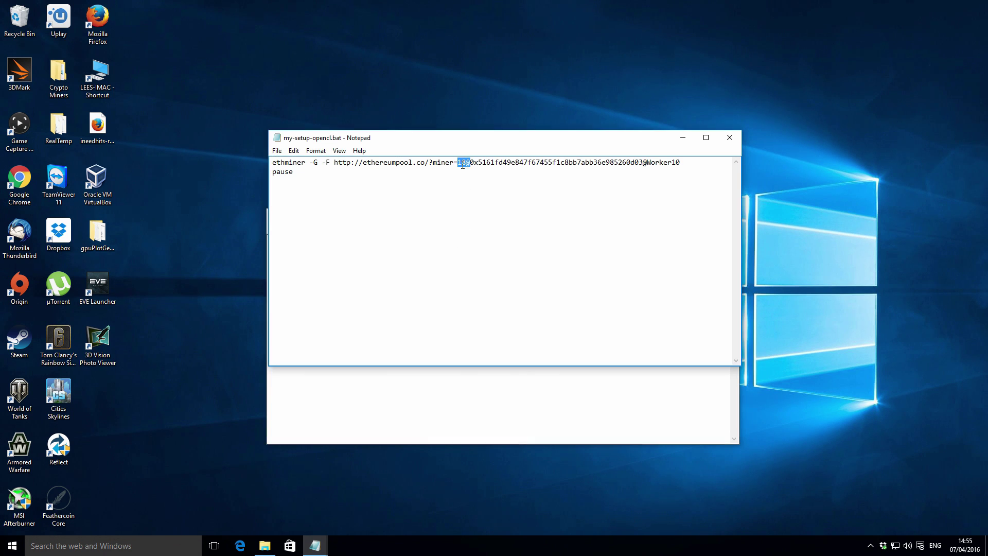
left_click(514, 399)
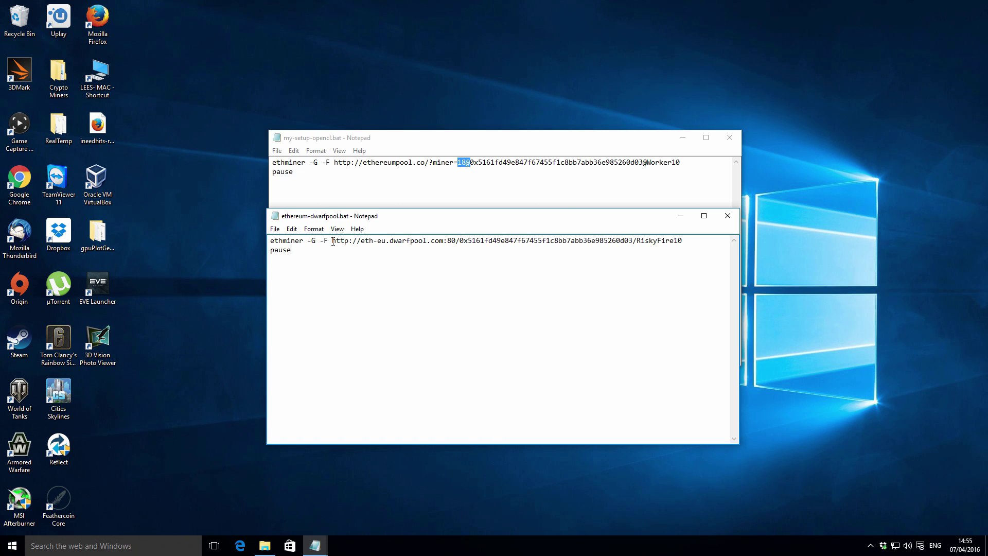
left_click_drag(333, 241, 682, 240)
left_click(683, 241)
Step: Save and close both ethereum-dwarfpool.bat and my-setup-opencl.bat
left_click(275, 228)
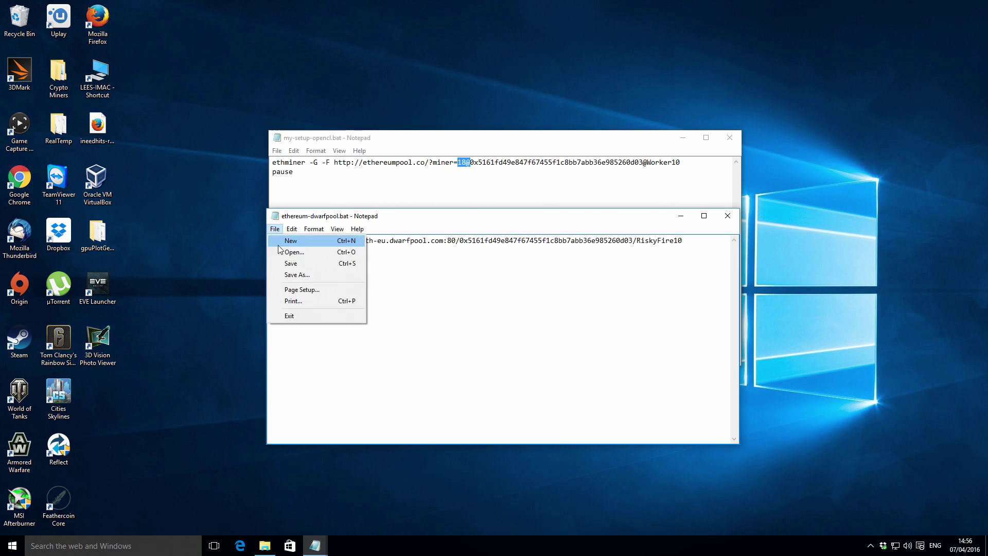
left_click(291, 264)
left_click(728, 216)
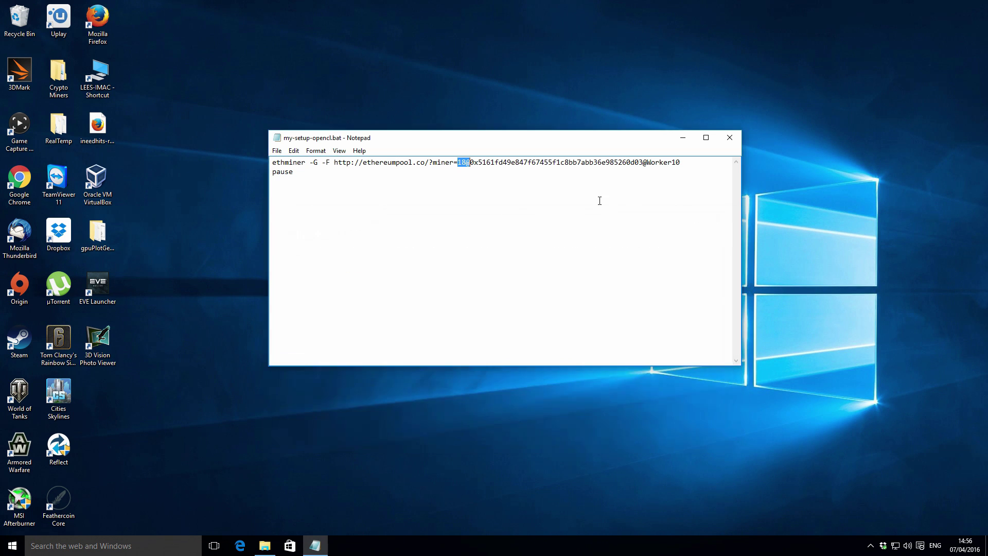
left_click(600, 201)
left_click(277, 150)
left_click(294, 185)
left_click(730, 138)
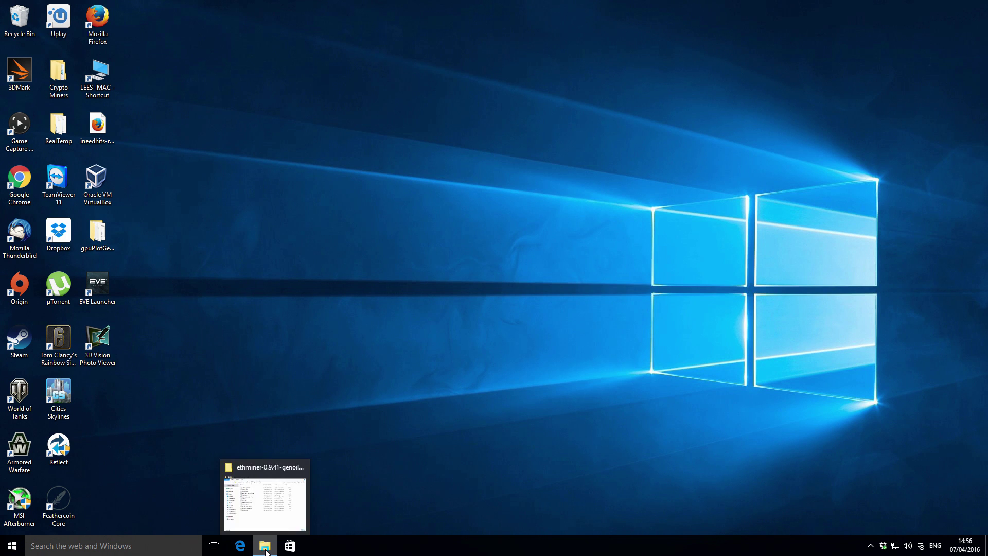
Step: Reopen my-setup-opencl.bat for editing from the ethminer folder and move its window lower so the folder's file list shows
left_click(264, 547)
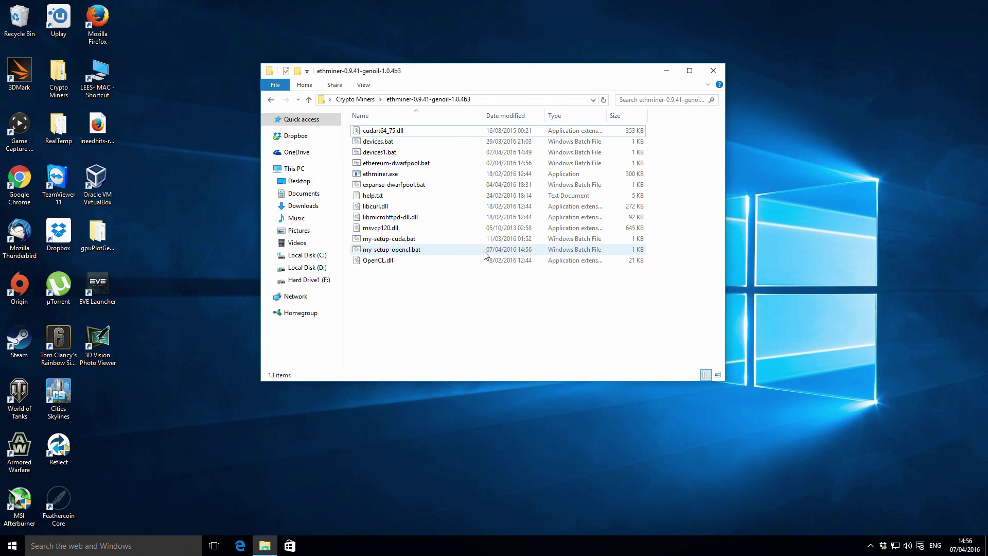
left_click(414, 240)
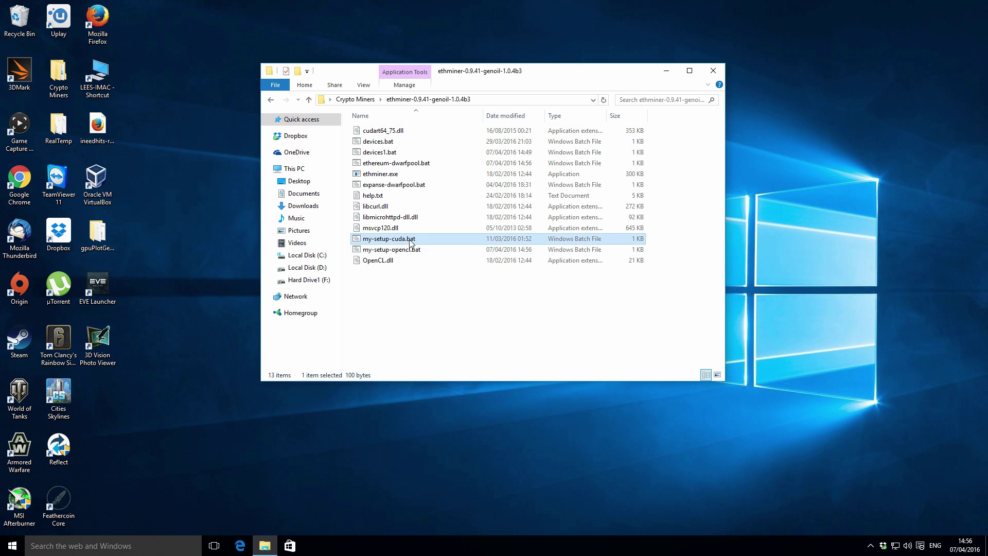
left_click(407, 252)
left_click(409, 254, "ctrl")
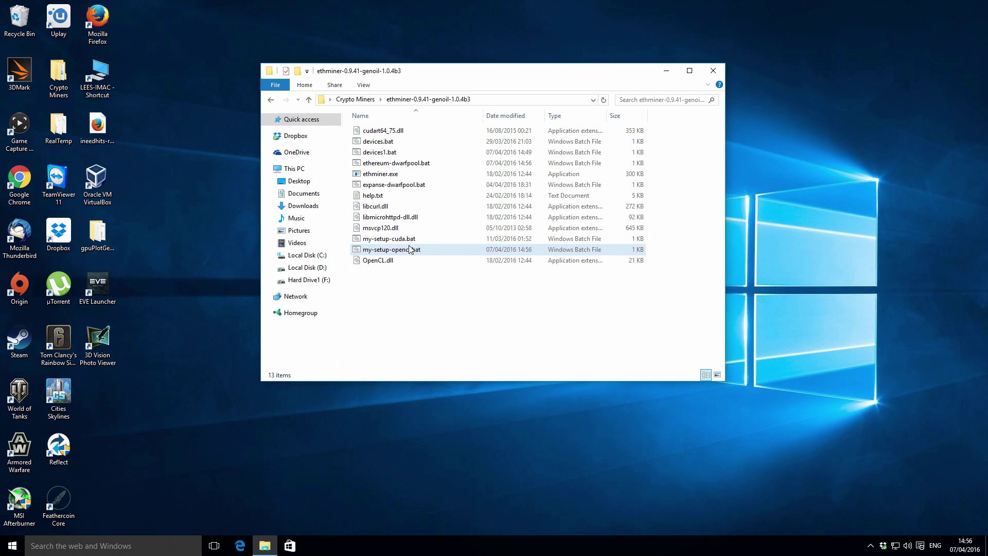
right_click(411, 248)
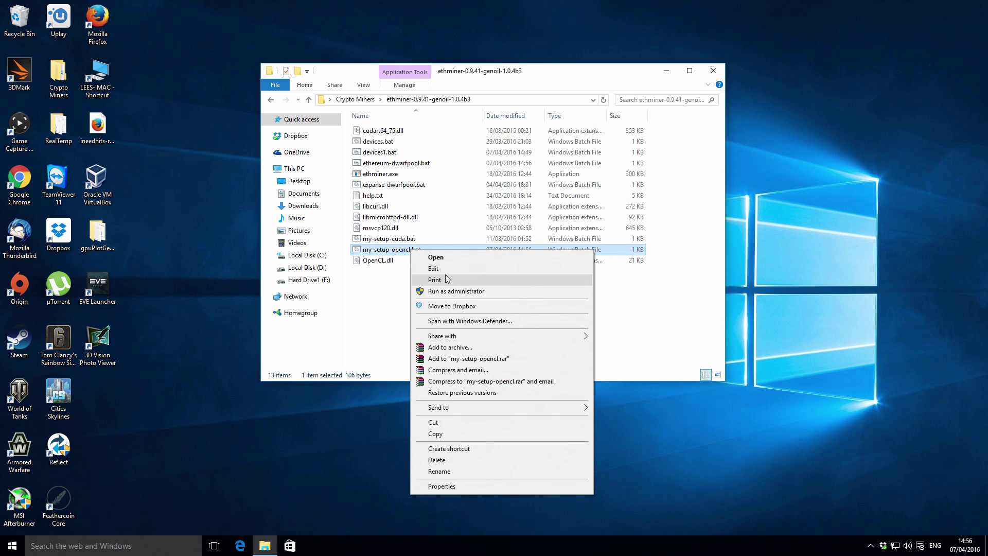
left_click(446, 270)
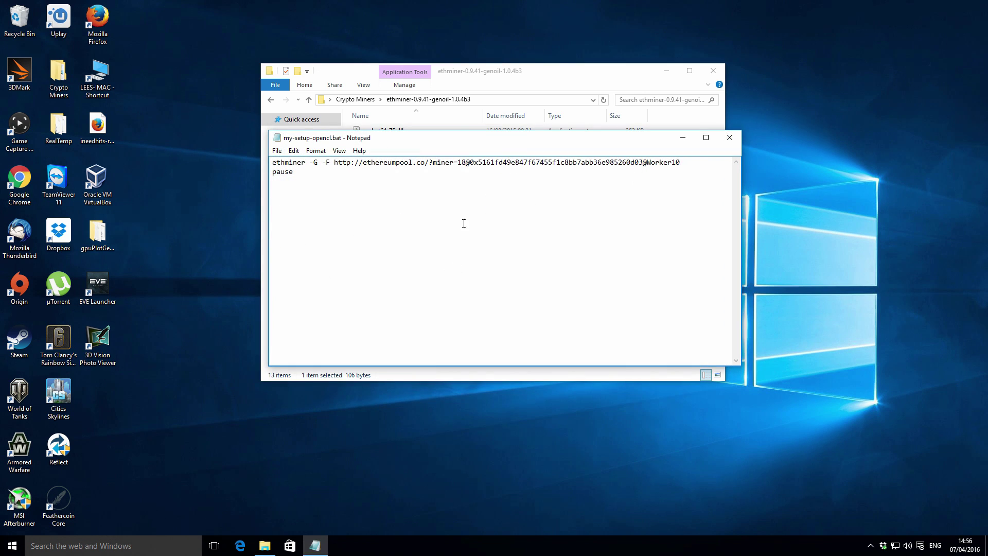
left_click_drag(412, 143, 437, 207)
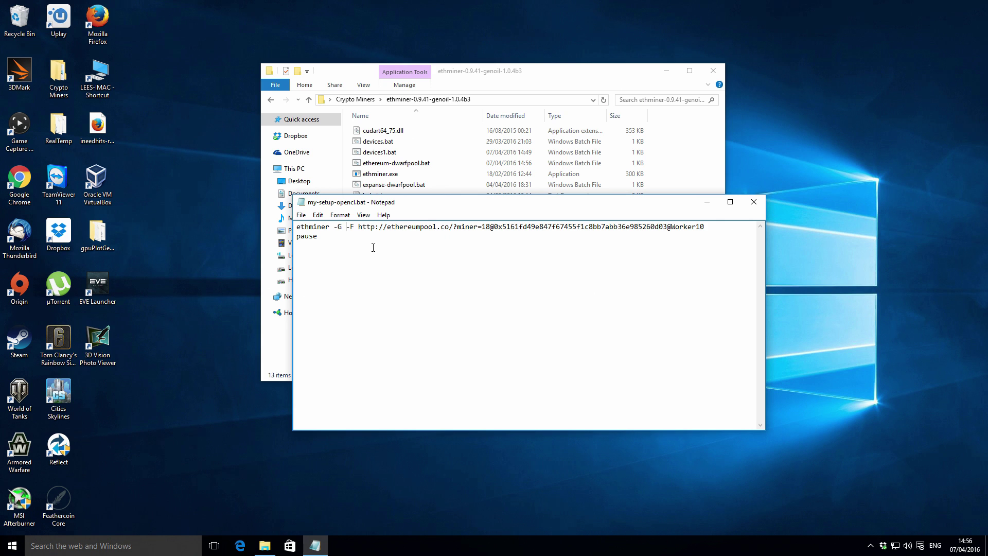
Step: Open help.txt from the ethminer folder and find the Mining configuration section
left_click(566, 82)
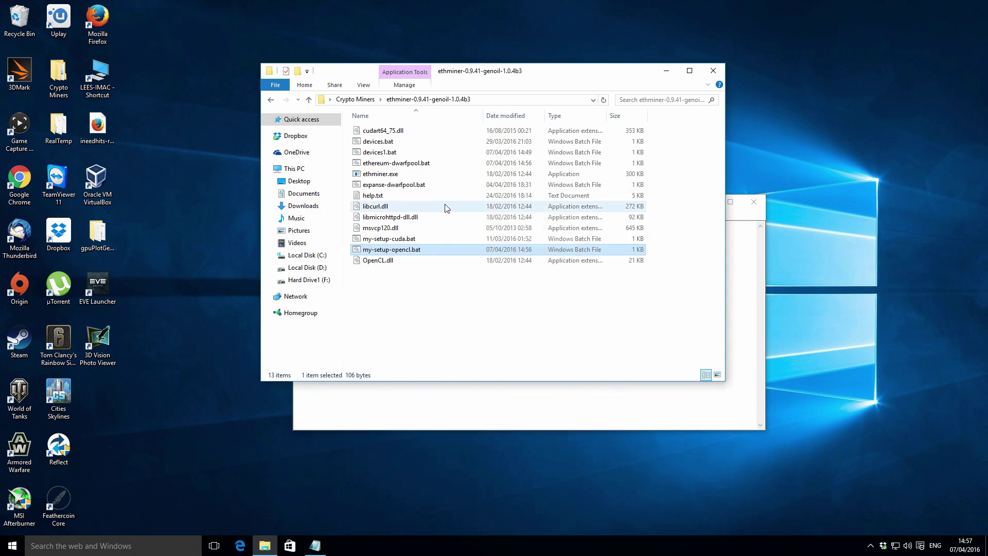
double_click(373, 196)
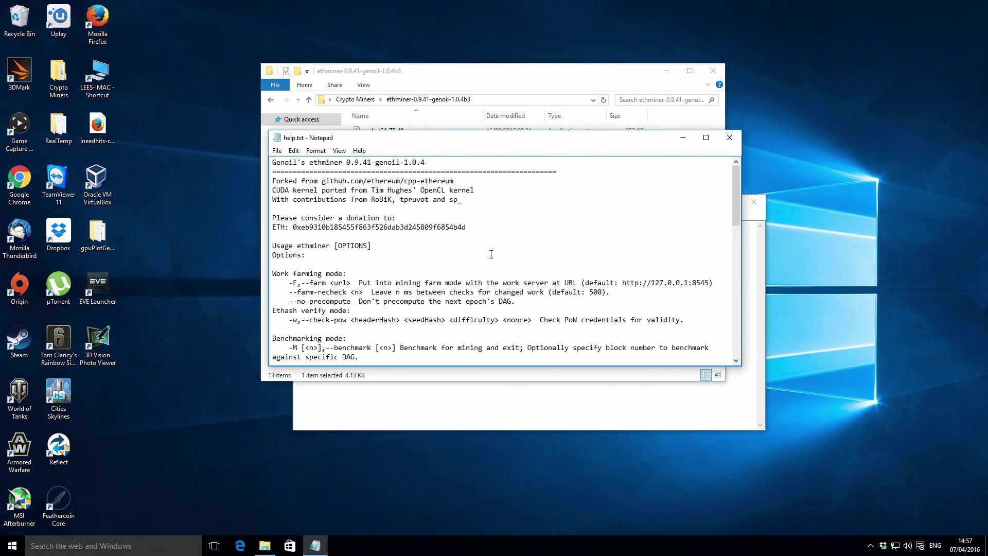
scroll(490, 252, "down", 4)
scroll(490, 252, "down", 4)
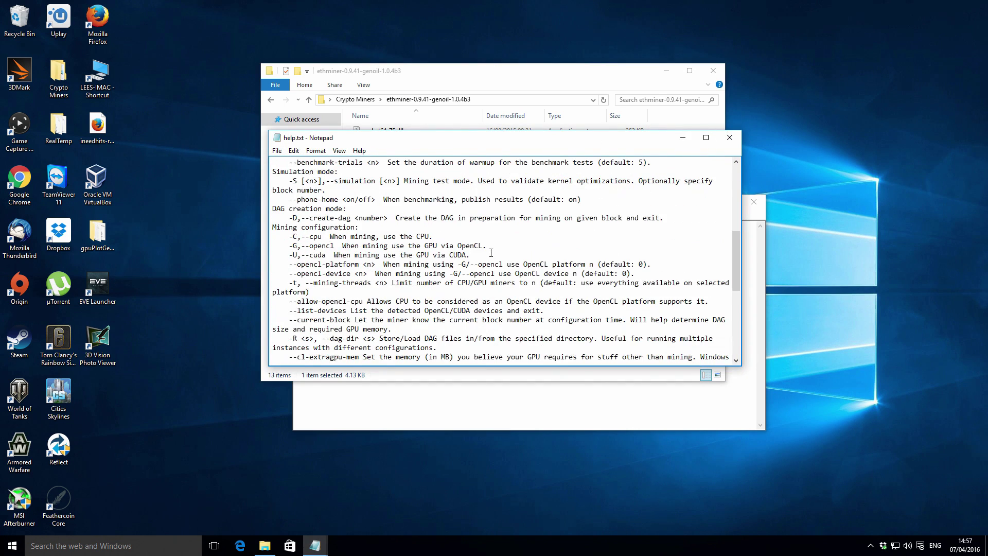
scroll(368, 244, "down", 1)
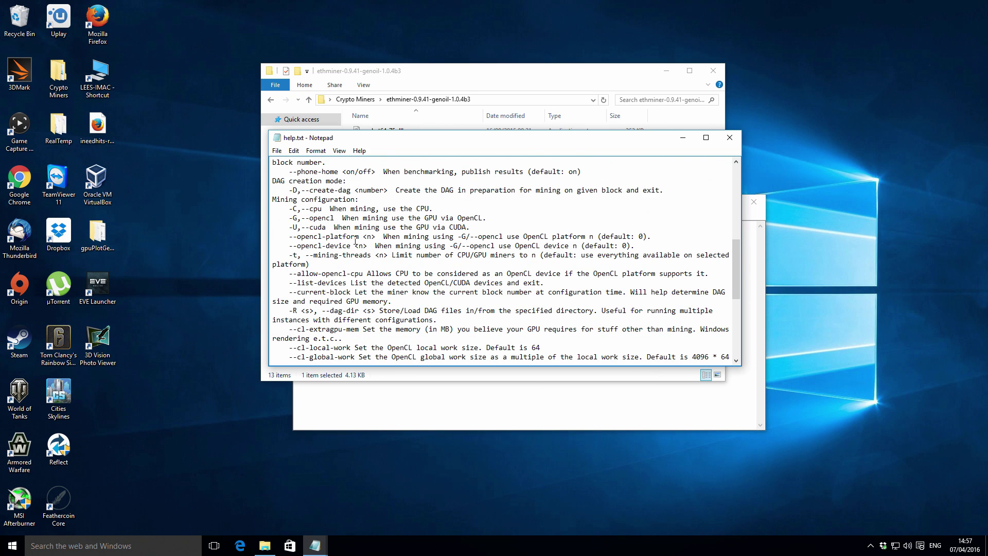
left_click_drag(273, 200, 360, 200)
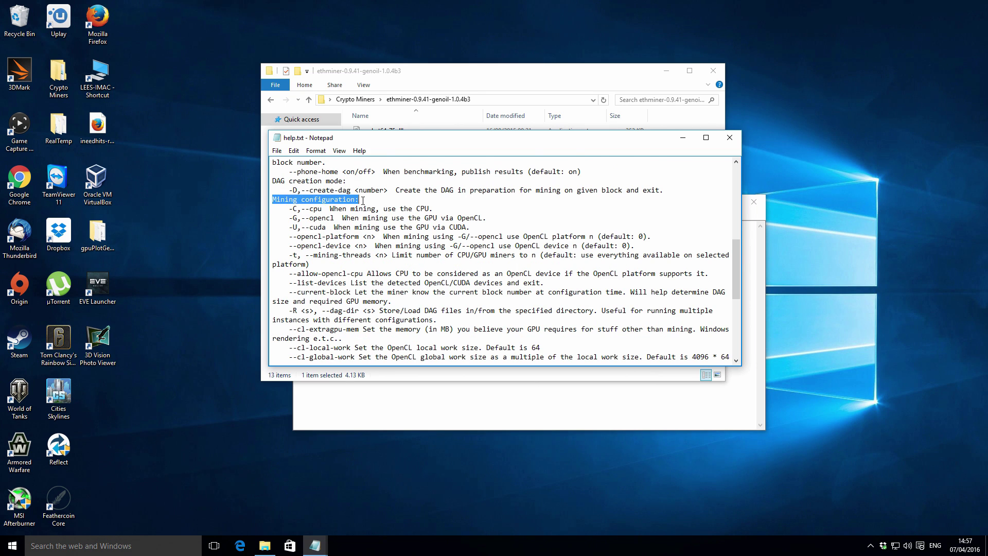
left_click(365, 199)
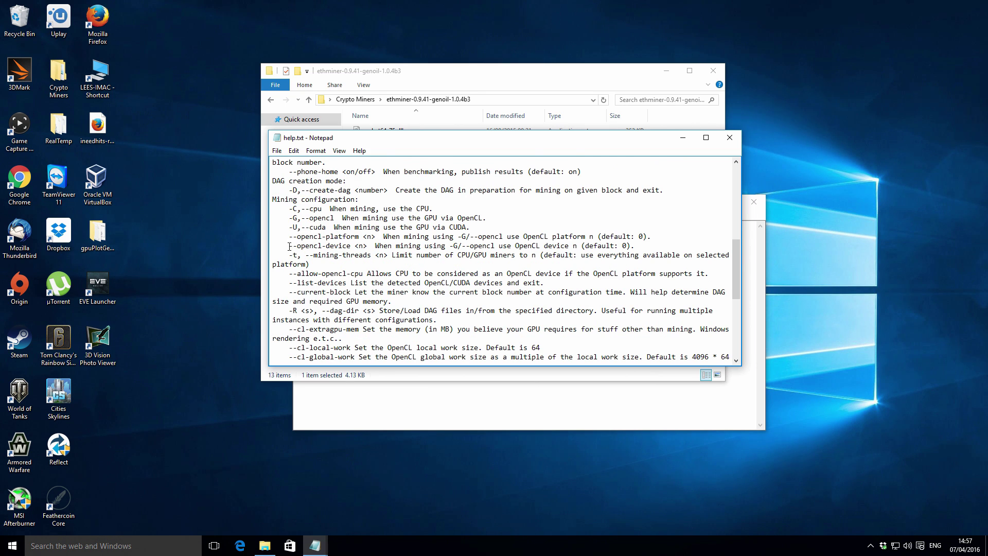
Step: Copy the --opencl-device option from help.txt and paste it after -G in the my-setup-opencl.bat command
left_click_drag(288, 245, 318, 243)
left_click_drag(291, 246, 351, 247)
key("ctrl+c")
left_click(351, 246)
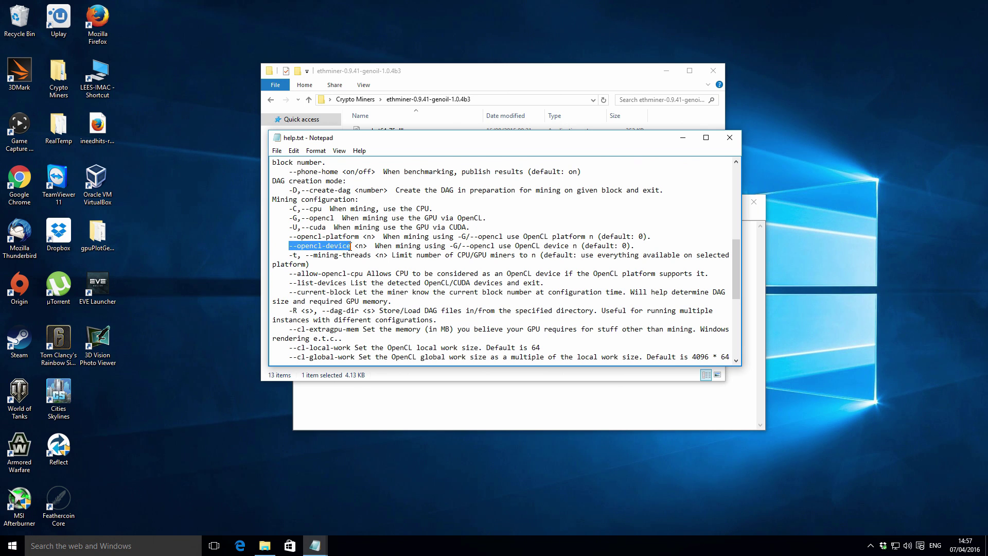
left_click(447, 429)
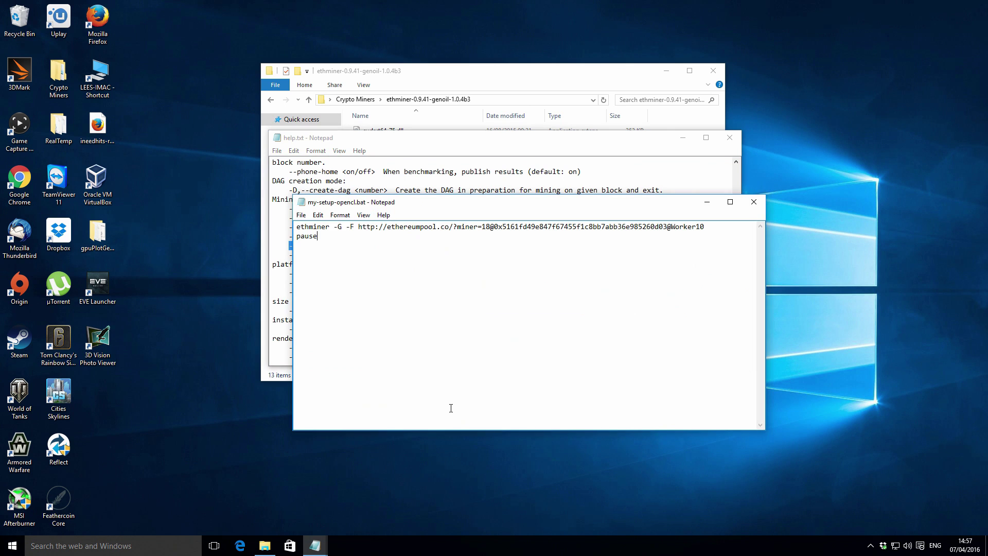
left_click(340, 226)
key("ctrl+v")
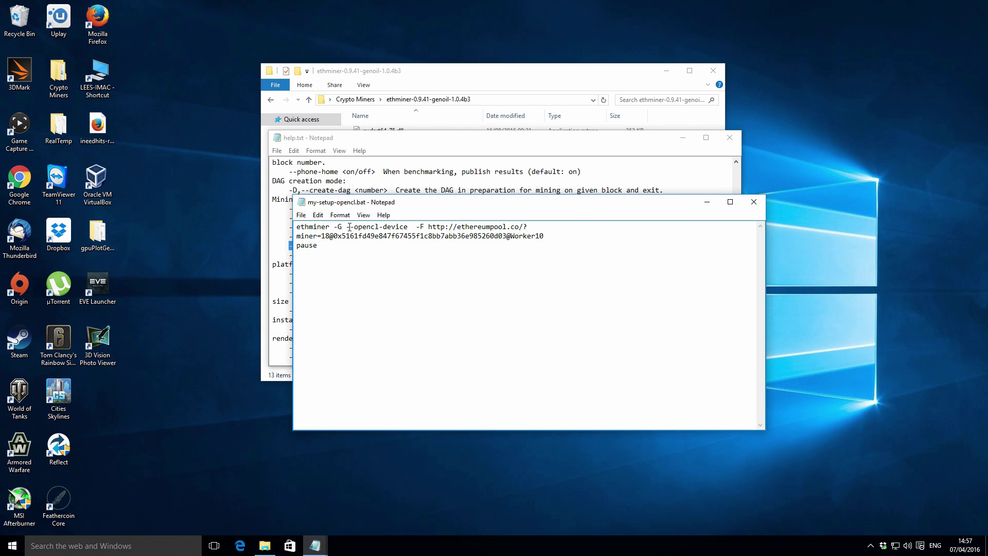
Step: Set the --opencl-device number to 1 in the command and save my-setup-opencl.bat
left_click_drag(347, 227, 411, 227)
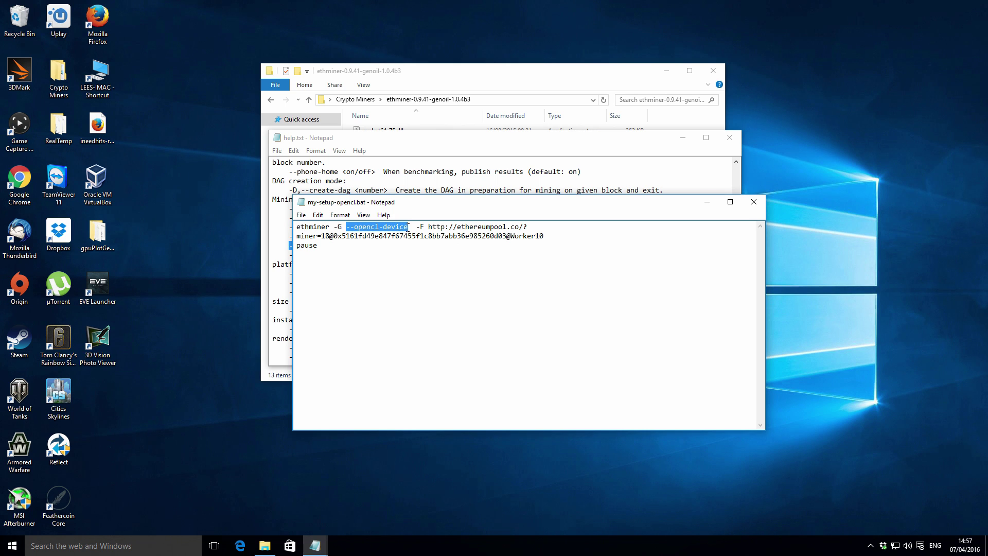
left_click(408, 227)
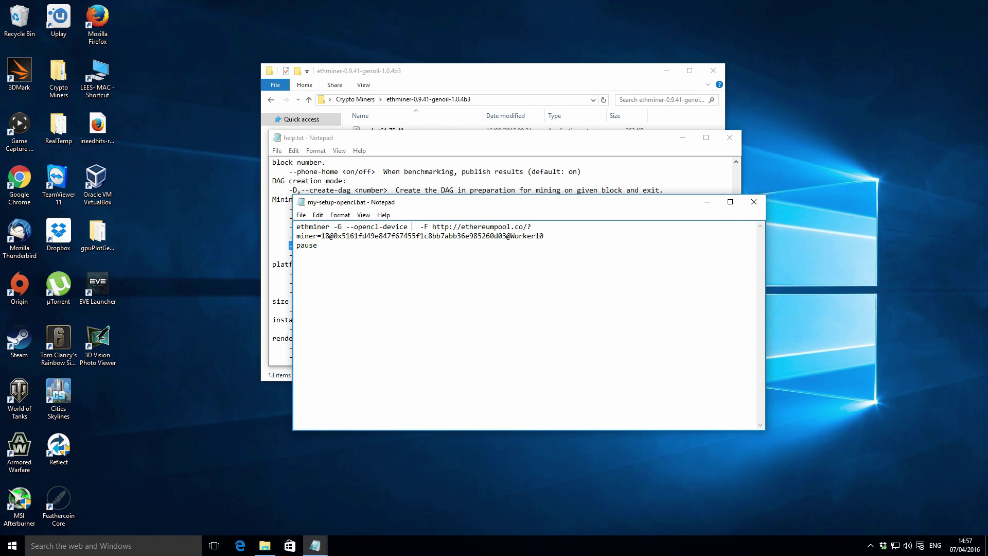
type("1")
key("Delete")
left_click(545, 227)
left_click(298, 215)
left_click(315, 250)
Step: Try 2 as the --opencl-device number in the command and clear the number again
left_click(375, 246)
key("BackSpace")
type("2")
key("BackSpace")
key("BackSpace")
Step: Delete the --opencl-device option from the ethminer command, save my-setup-opencl.bat and close it
left_click_drag(409, 227, 346, 230)
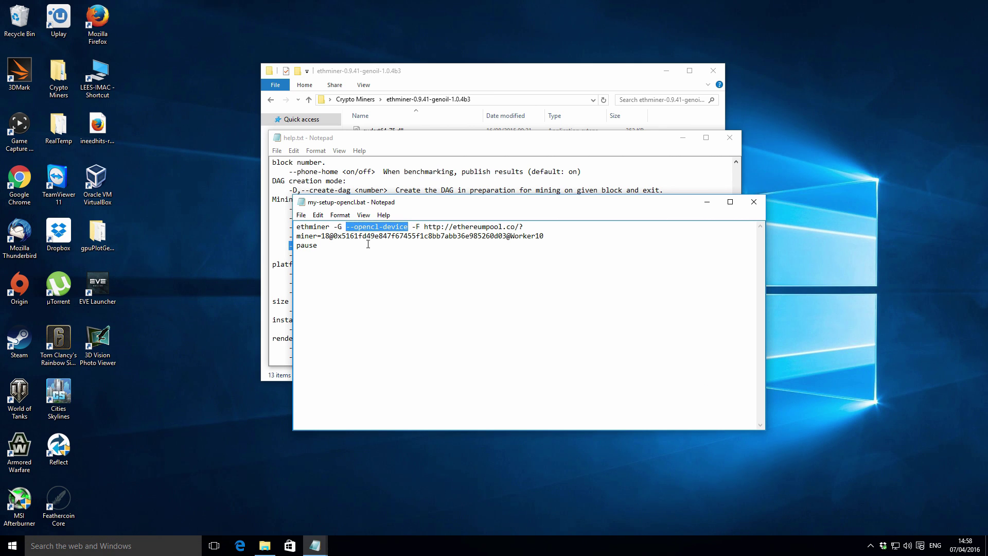
key("BackSpace")
key("BackSpace")
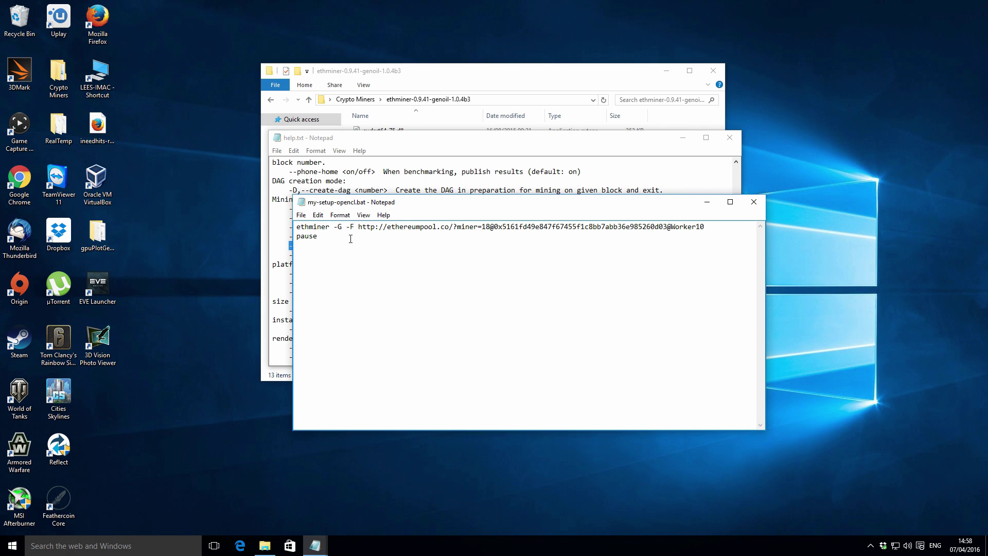
left_click(301, 215)
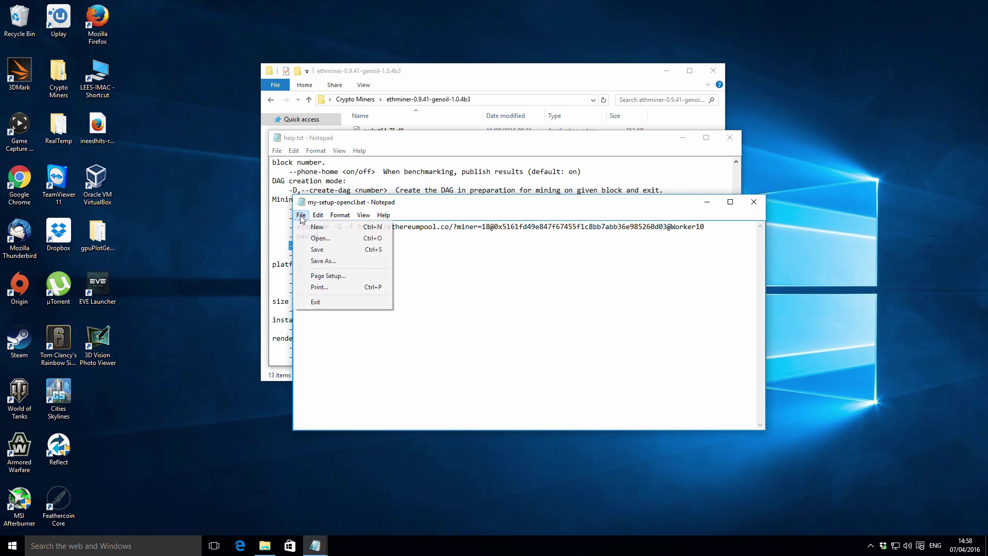
left_click(317, 252)
left_click(754, 202)
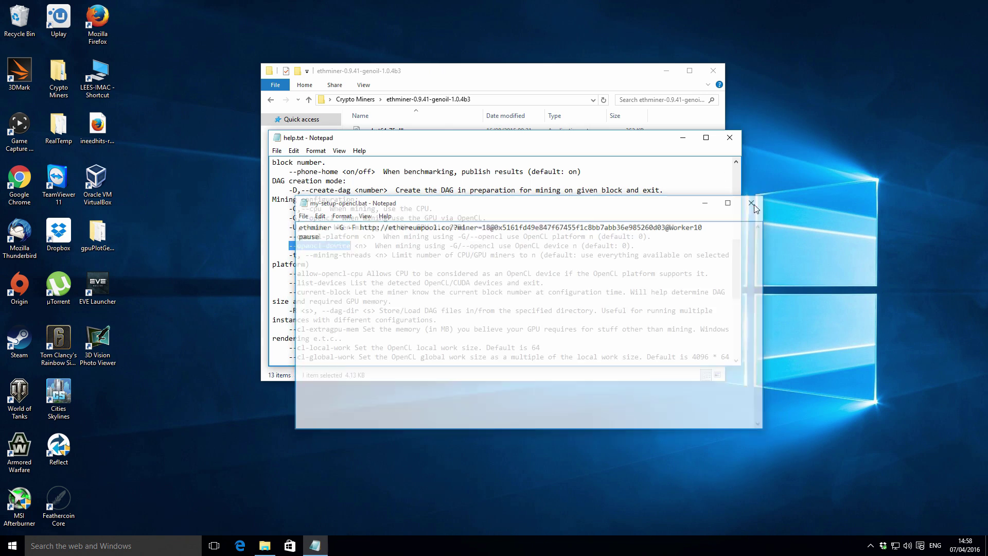
Step: Return to the ethminer folder and open my-setup-cuda.bat for editing
left_click(500, 82)
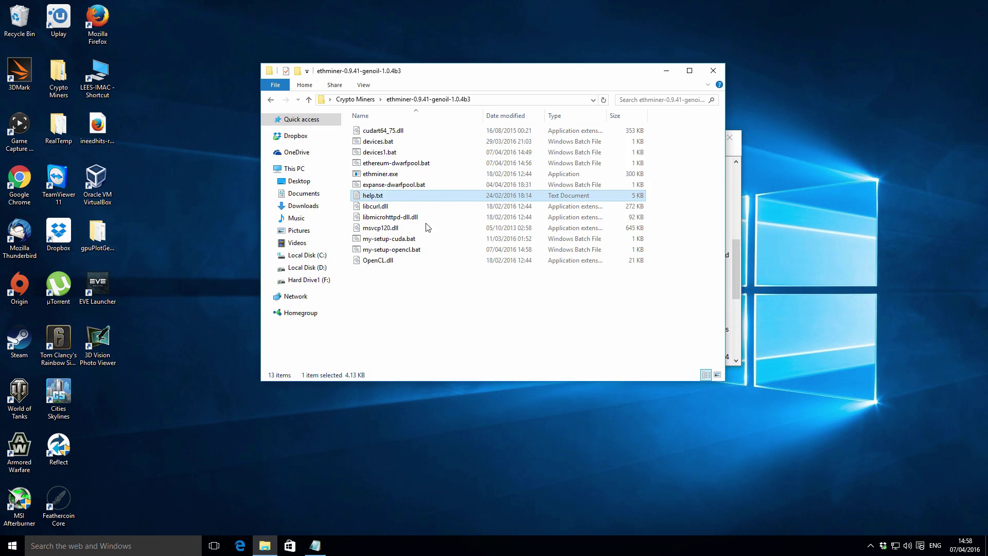
left_click(417, 277)
left_click(400, 240)
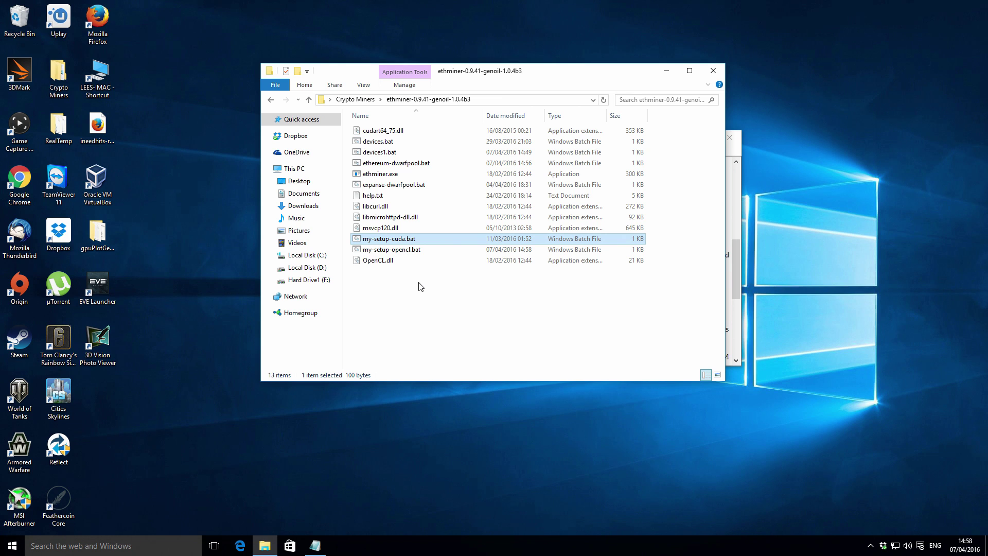
left_click(393, 251)
right_click(404, 239)
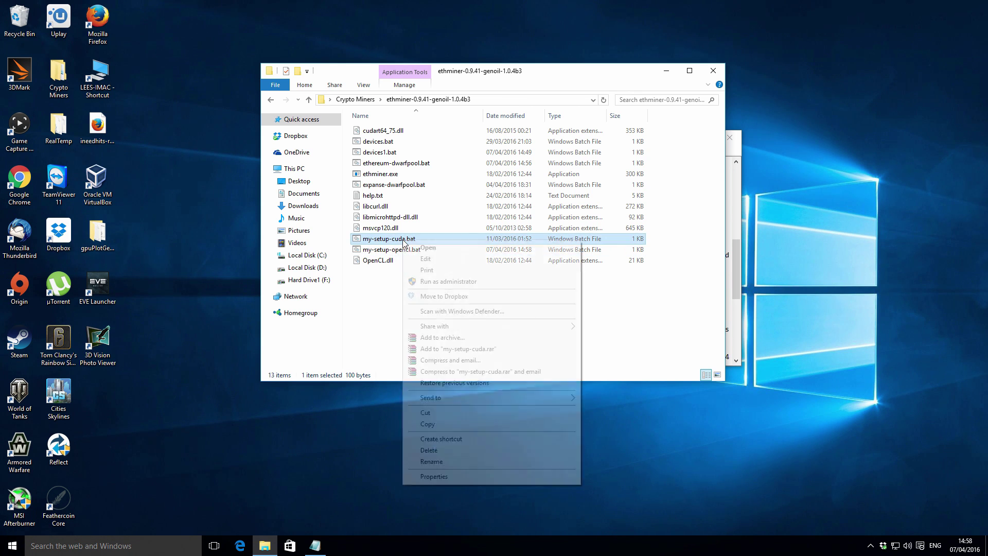
left_click(440, 261)
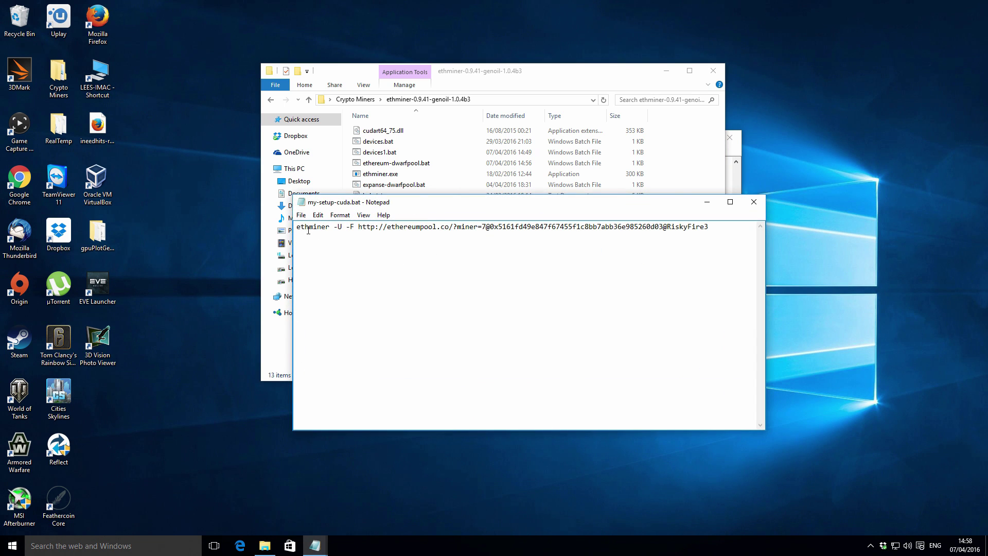
Step: Add a pause line below the ethminer command in my-setup-cuda.bat
left_click(441, 227)
left_click(707, 226)
type("3")
key("Return")
type("pause")
Step: Examine the parts of the CUDA command: ethminer with the -U option, the ethereumpool.co miner address and the wallet address
left_click(309, 227)
left_click(301, 228)
left_click_drag(301, 228, 342, 227)
left_click(341, 226)
left_click(396, 233)
left_click_drag(358, 227, 481, 228)
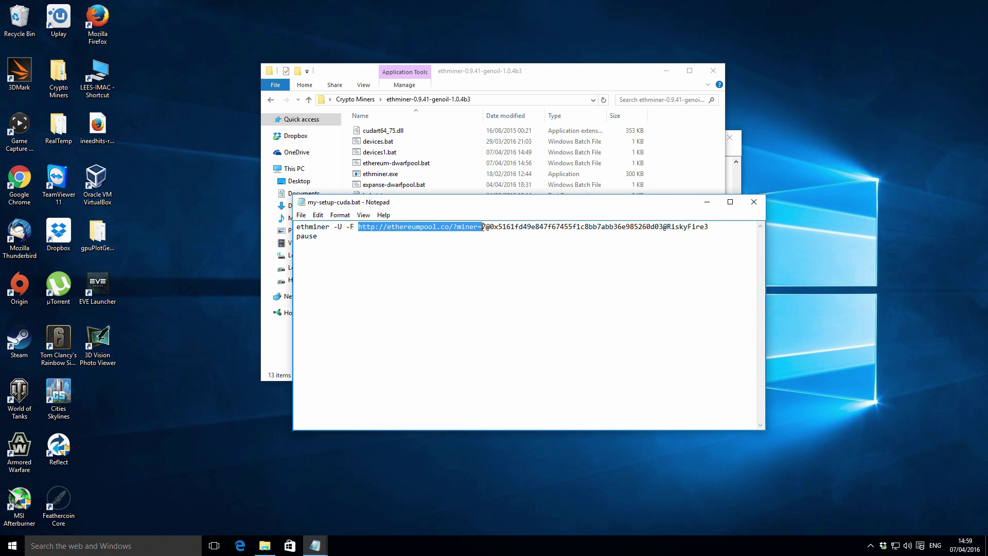
left_click(483, 228)
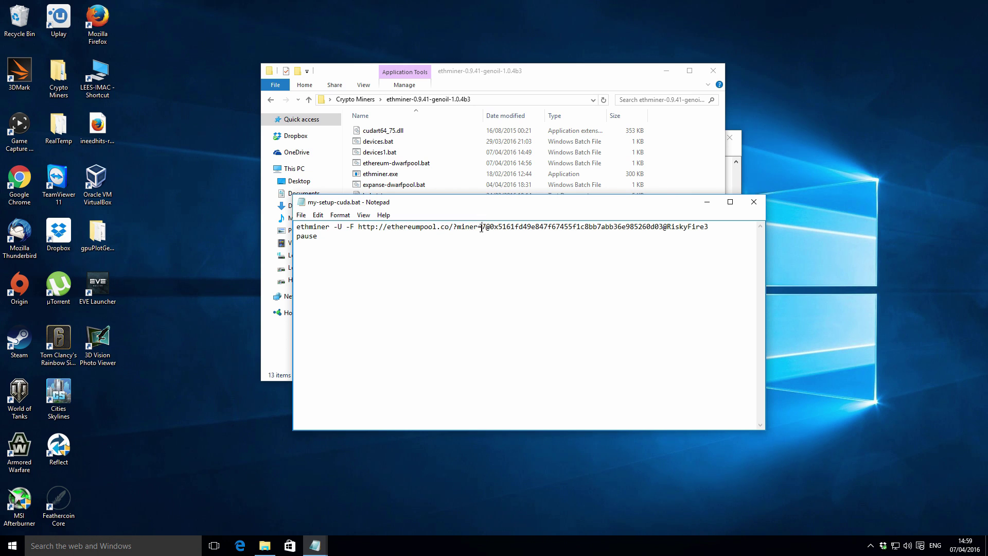
left_click_drag(482, 227, 660, 228)
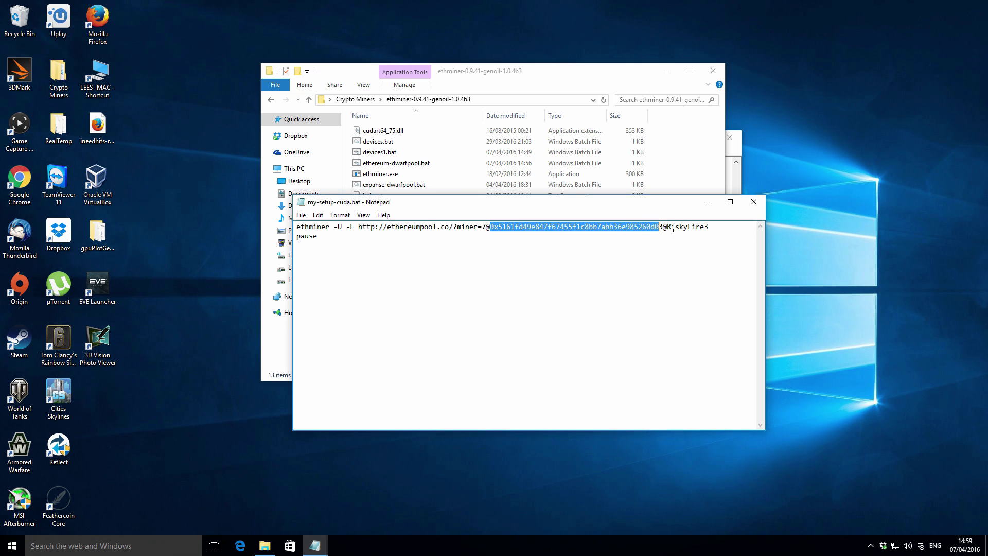
left_click(631, 248)
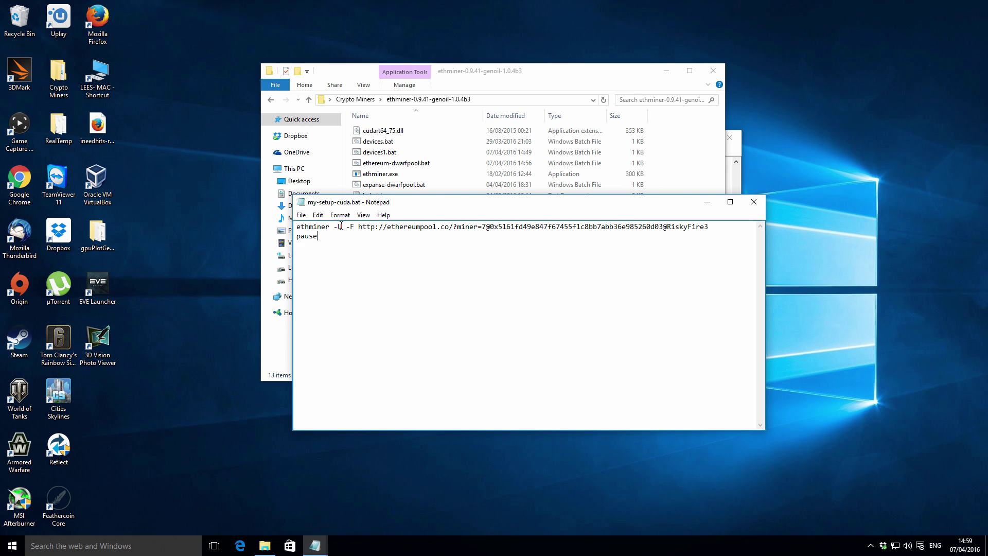
Step: Try -G in place of -U in the ethminer command and restore the -U option
key("BackSpace")
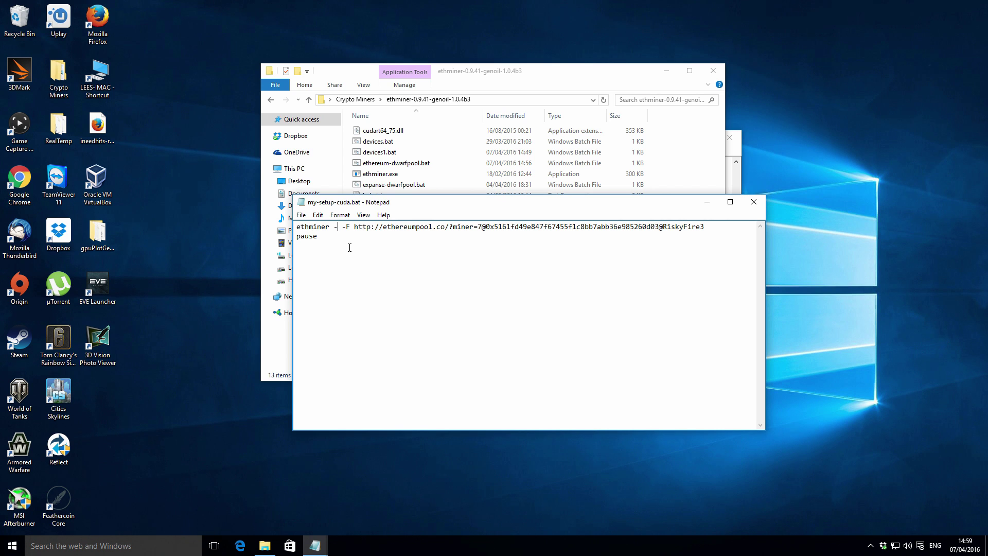
type("G")
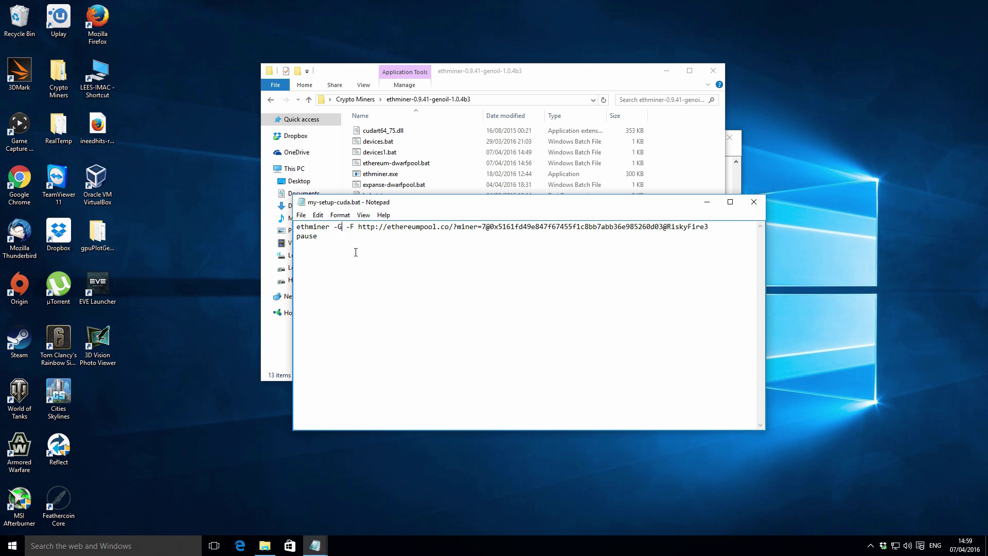
key("BackSpace")
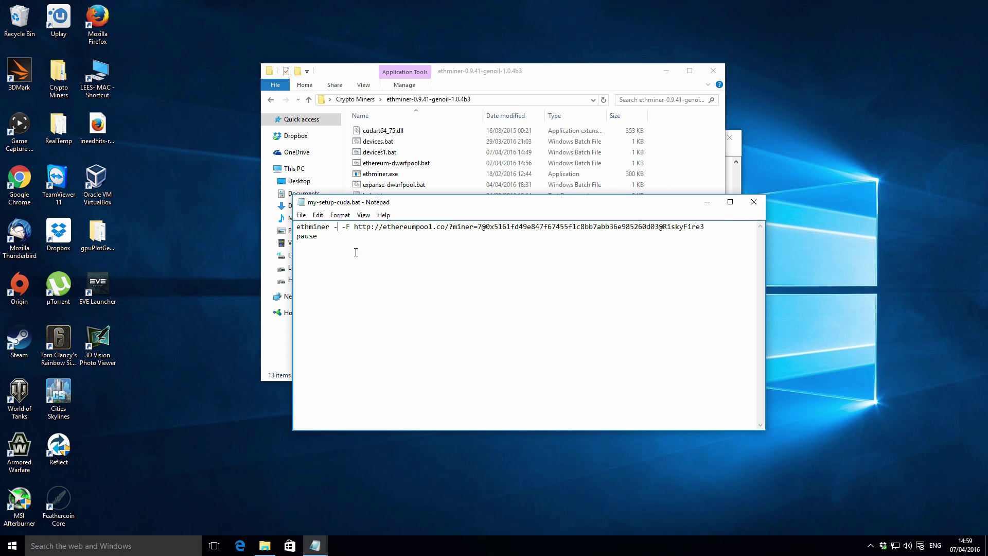
type("U")
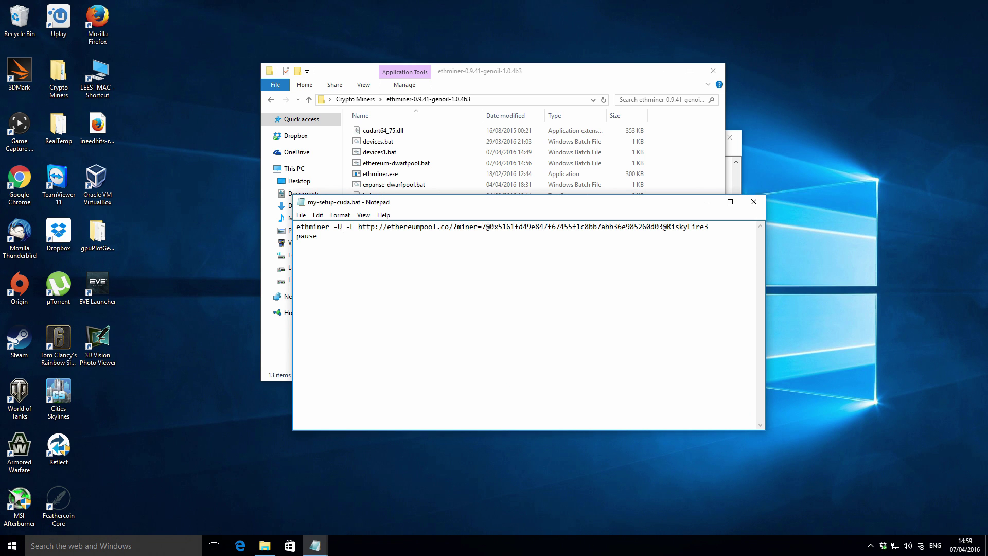
Step: Save my-setup-cuda.bat and close it
left_click(302, 215)
left_click(329, 250)
left_click(754, 202)
left_click(389, 299)
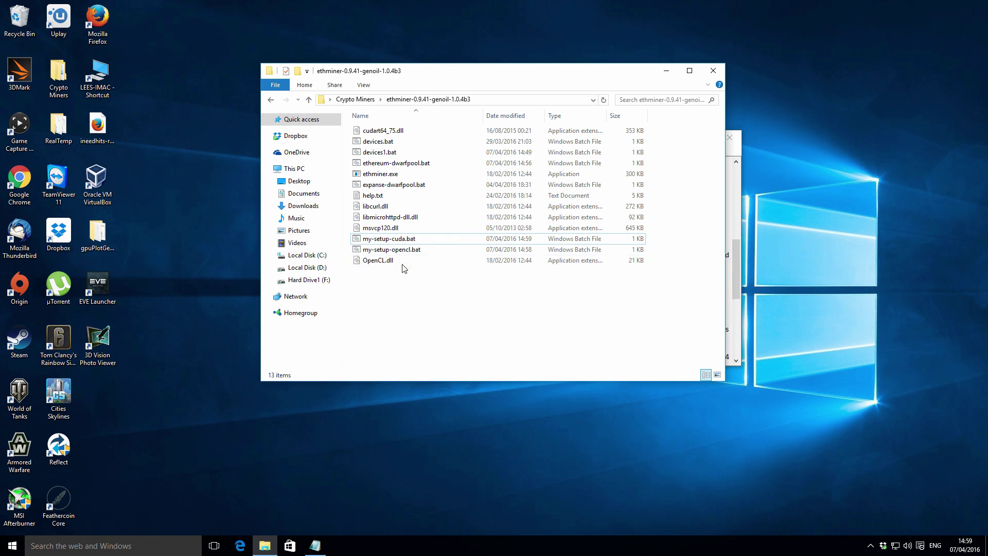
left_click(411, 251)
left_click(419, 277)
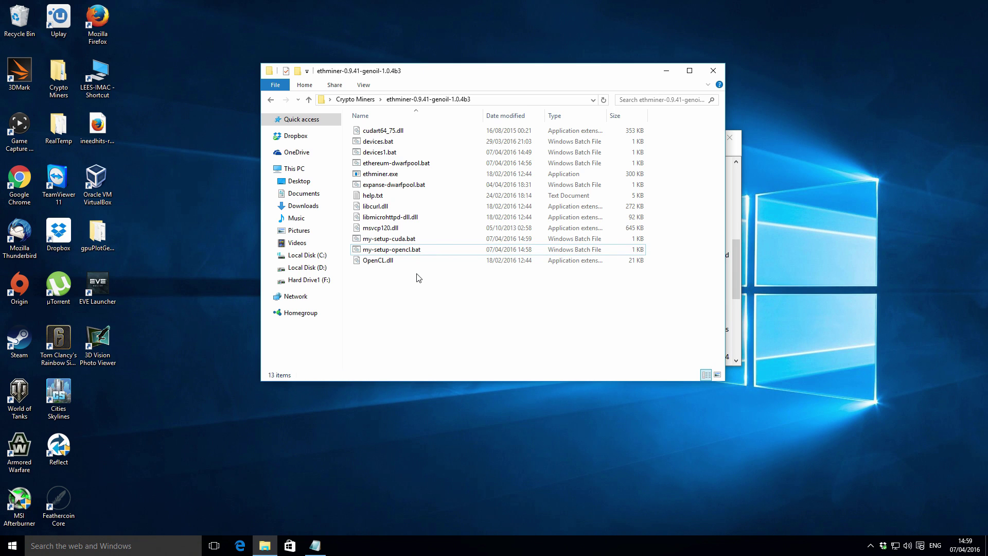